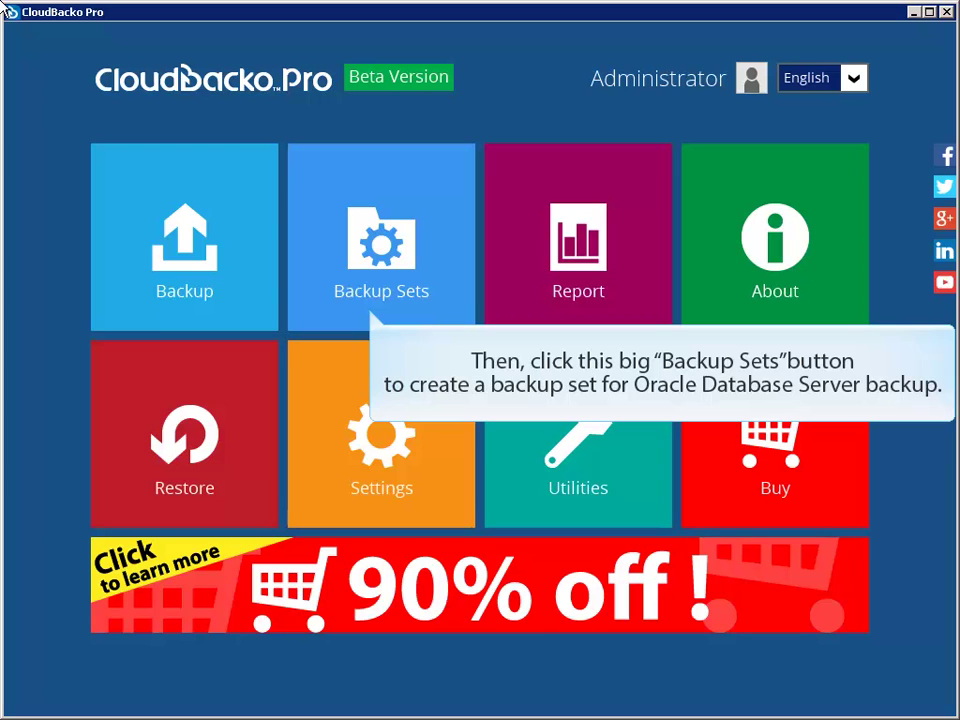
Open the Backup Sets page, which lists the existing Windows 2003 SystemState set.
click(390, 256)
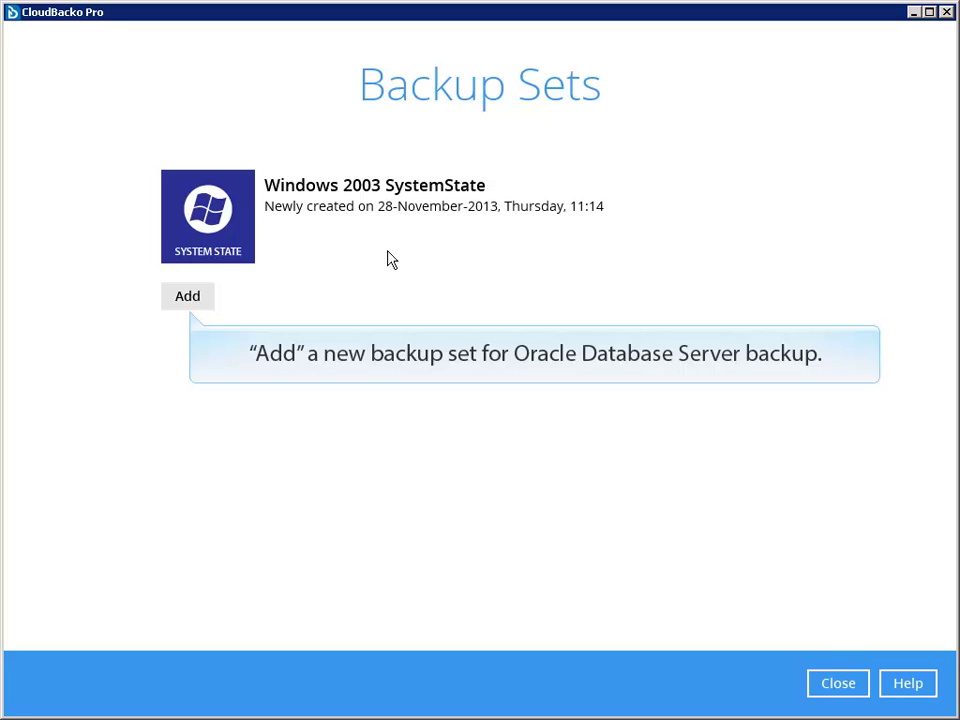
Create a new Oracle Database Server Backup set named 'My Oracle Backup Set'.
click(187, 298)
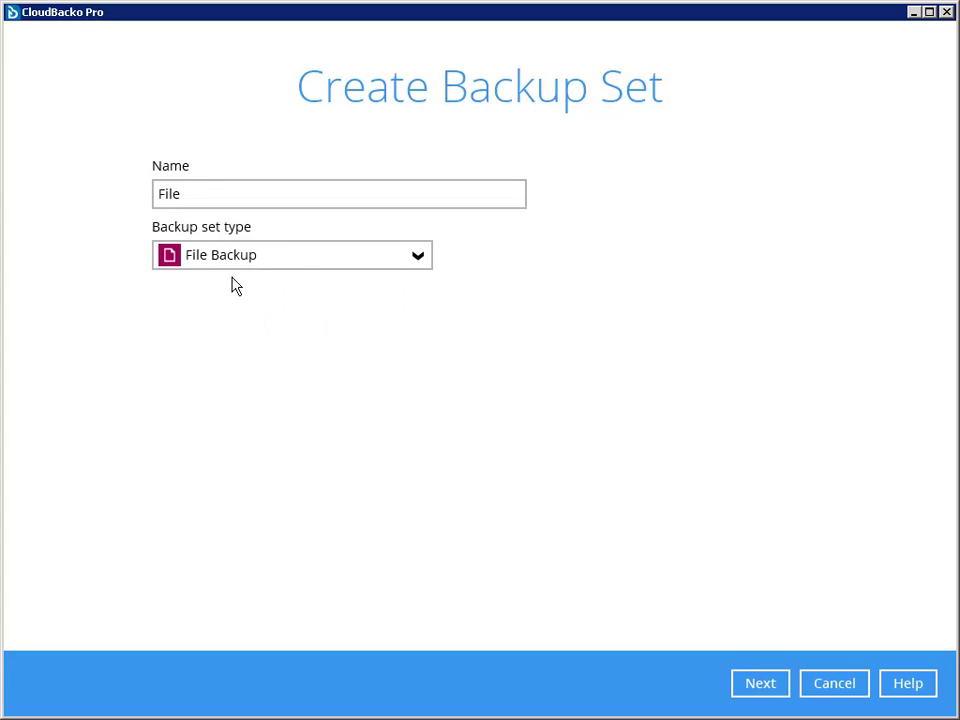
click(281, 256)
drag(426, 311, 426, 388)
click(310, 443)
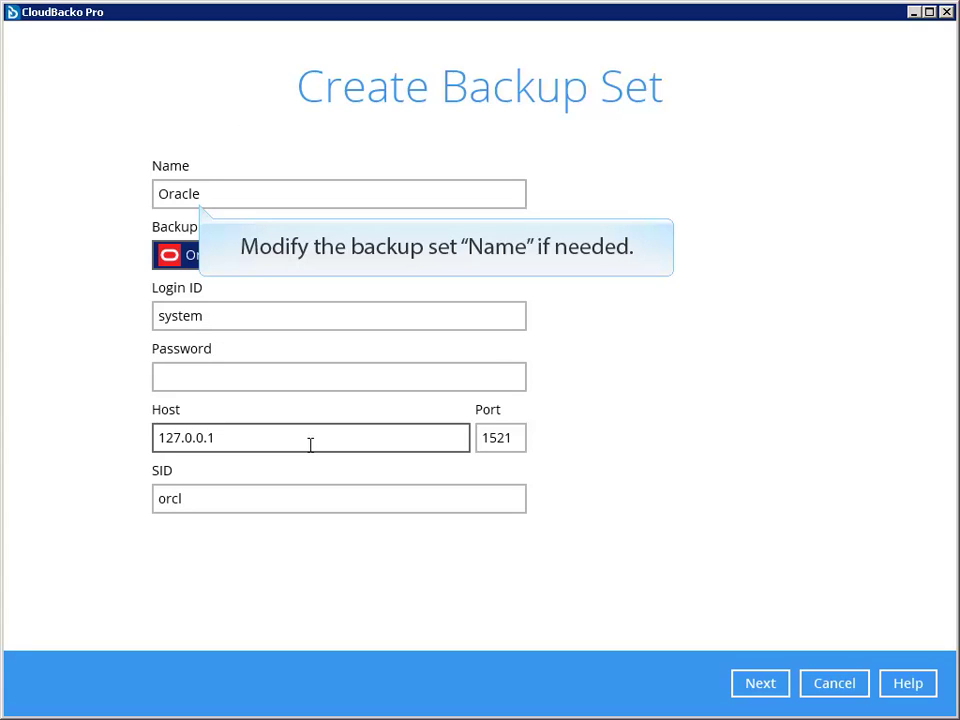
click(157, 193)
text(My)
key(End)
text(Backup)
key(BackSpace)
key(BackSpace)
text(kup Set)
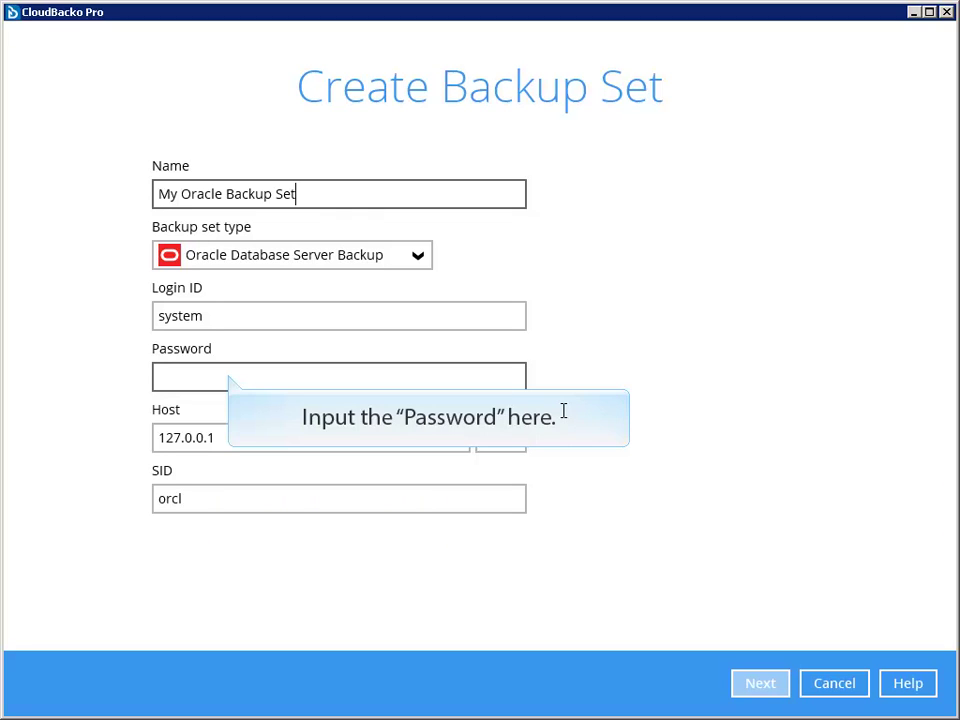
Enter the database password and submit the Oracle login details for verification.
click(228, 374)
text(******)
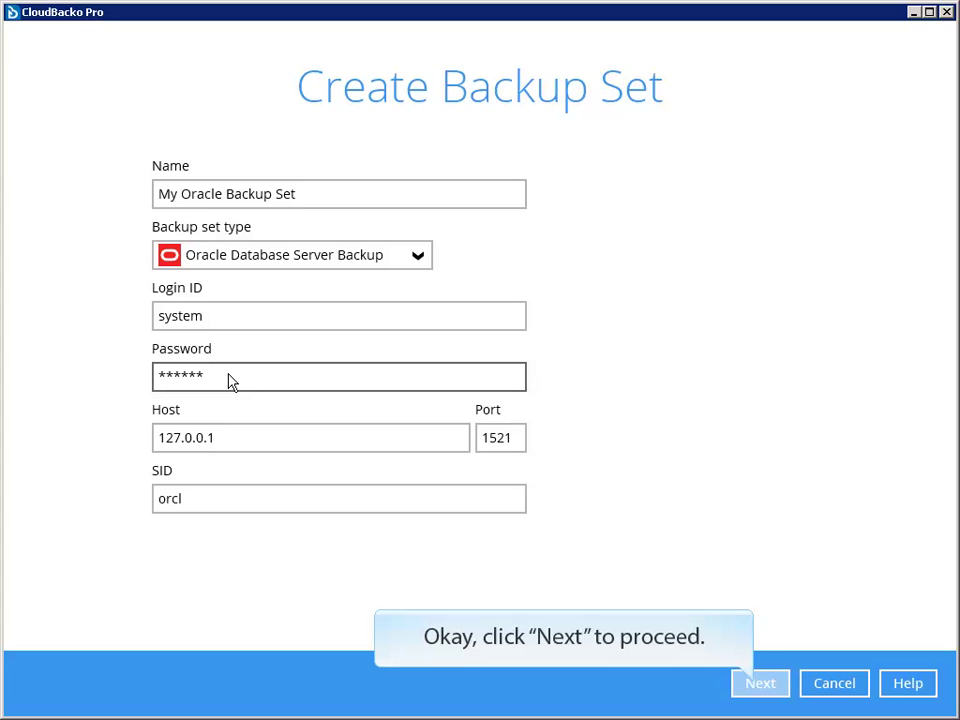
click(757, 686)
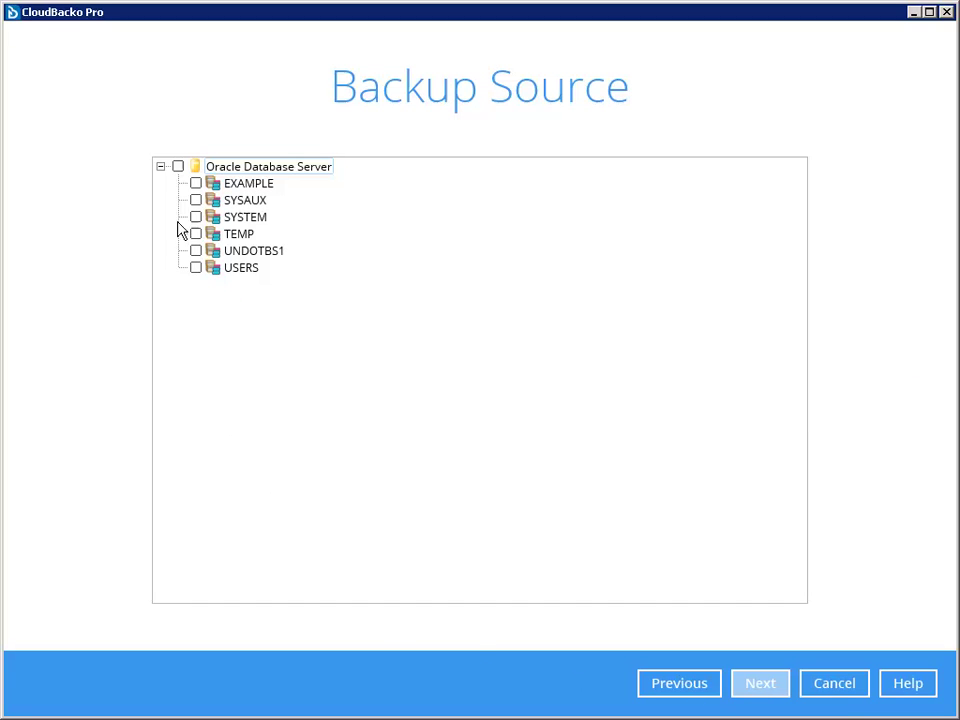
Select all six Oracle tablespaces, including EXAMPLE, SYSTEM and UNDOTBS1, as the backup source.
click(178, 167)
click(196, 184)
click(196, 217)
click(196, 251)
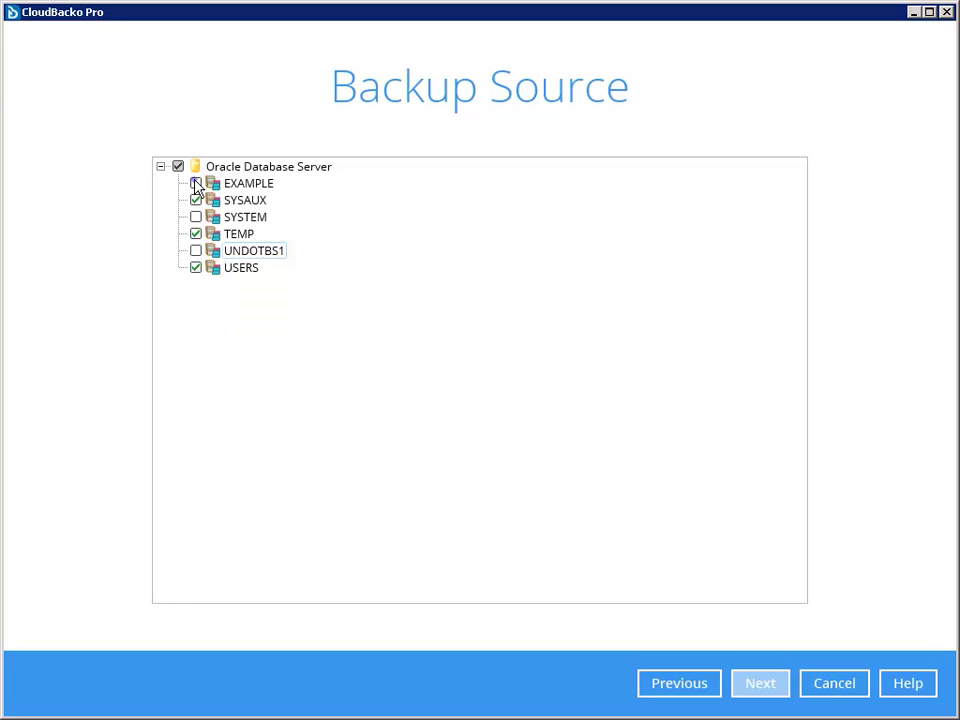
click(196, 184)
click(196, 217)
click(197, 251)
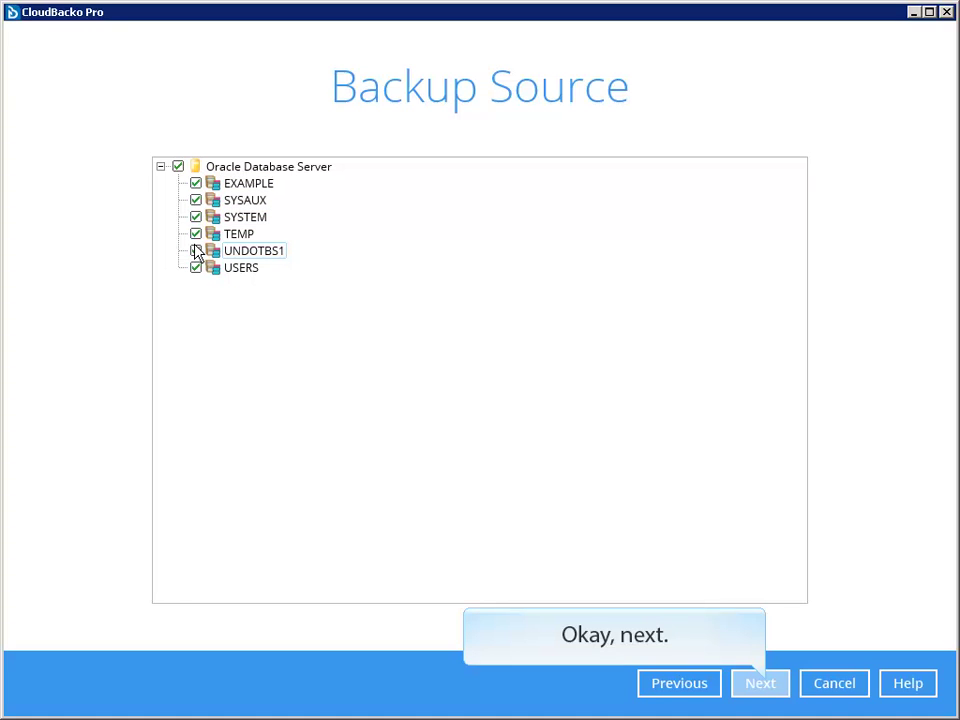
click(196, 251)
click(762, 684)
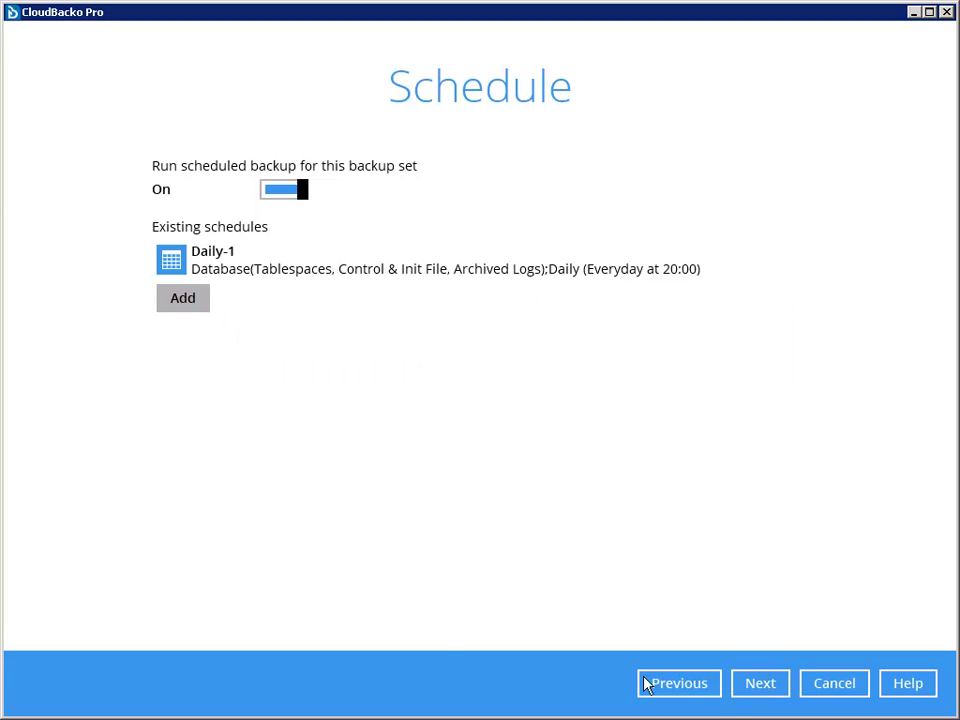
Rename the Daily-1 schedule to 'Oracle Daily Backup Schedule'.
click(180, 262)
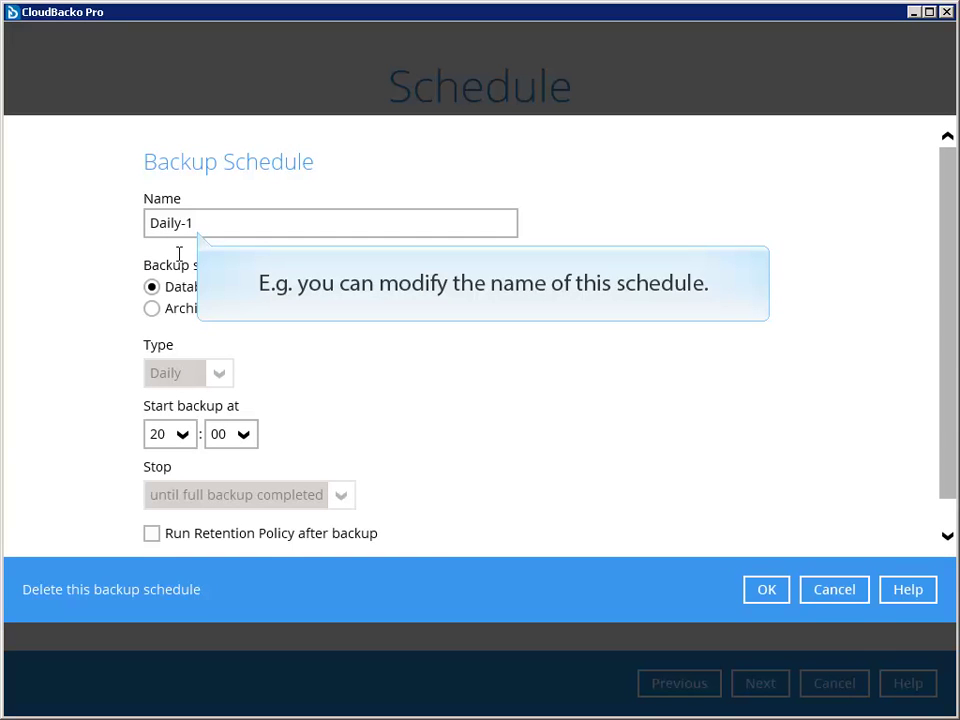
click(194, 223)
key(BackSpace)
key(BackSpace)
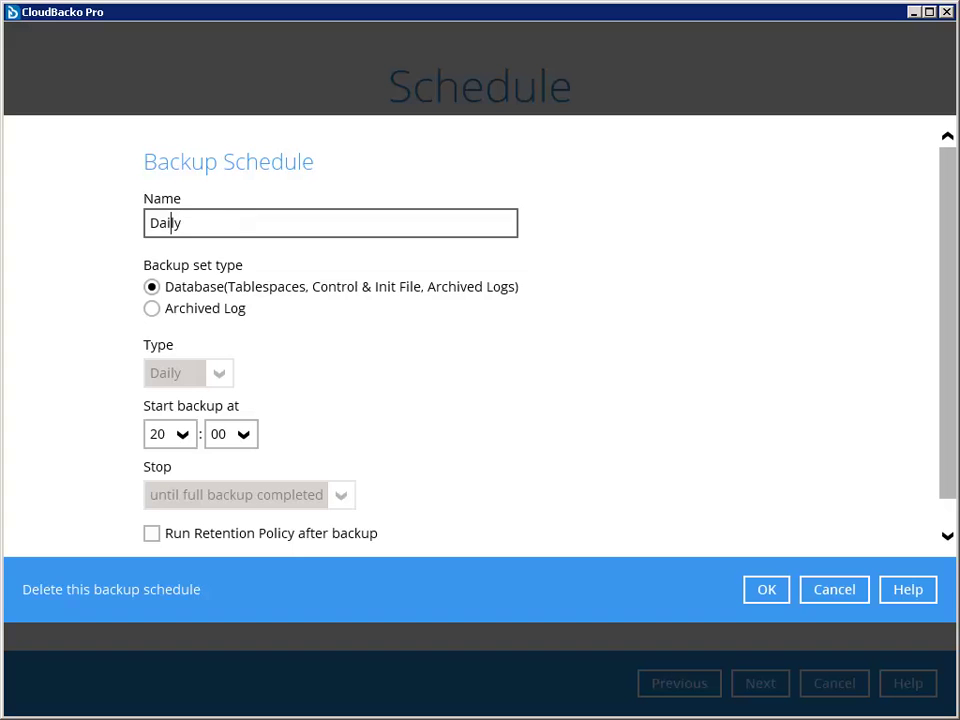
key(Home)
text(Oracle Daily)
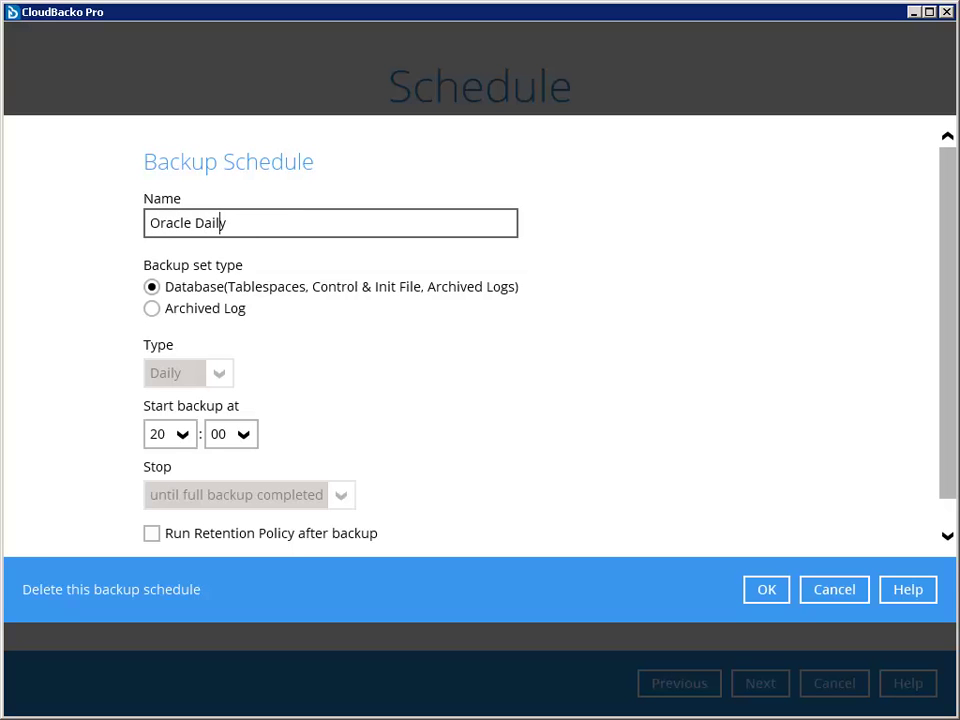
text( Backup Sech)
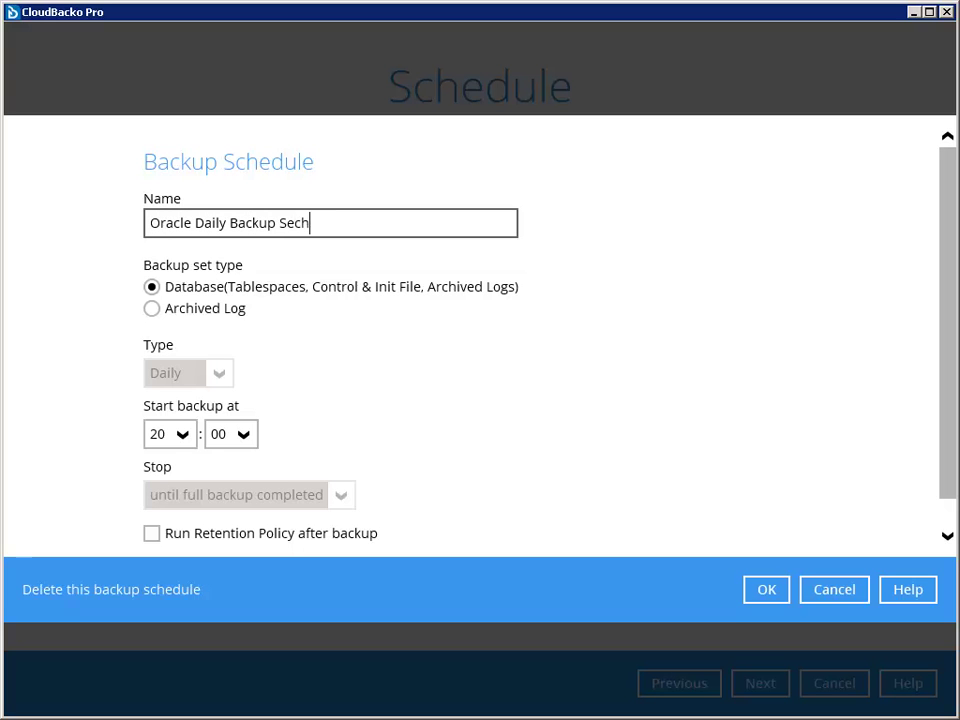
key(BackSpace)
key(BackSpace)
text(hedule)
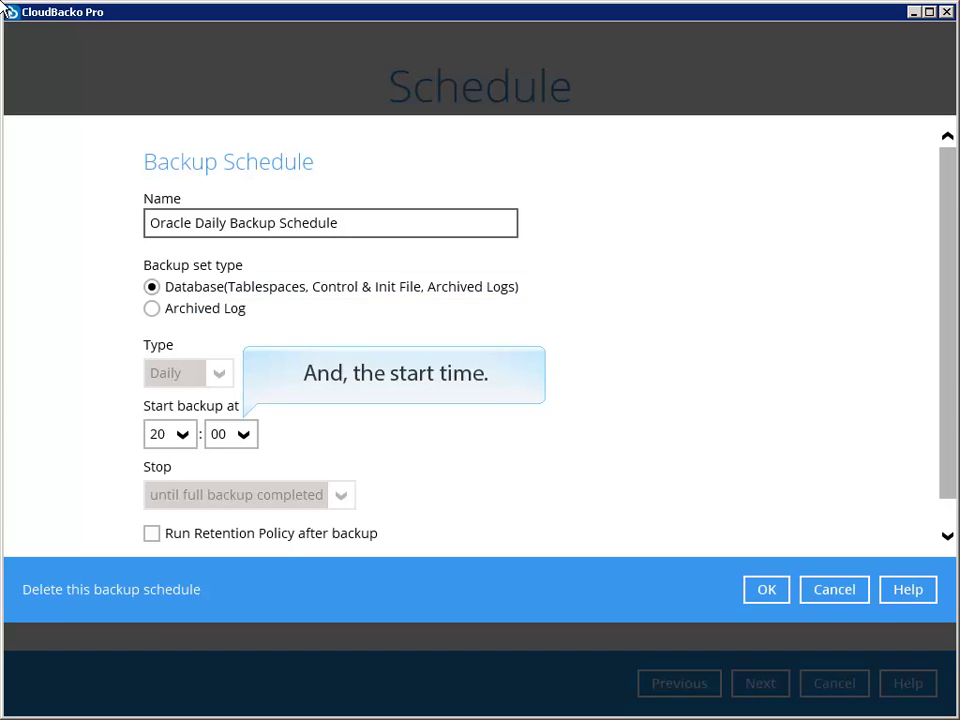
Set the daily schedule to start at 10:00 with retention policy after backup, and save it.
click(182, 434)
scroll(190, 472, up, 3)
click(166, 492)
scroll(948, 498, down, 1)
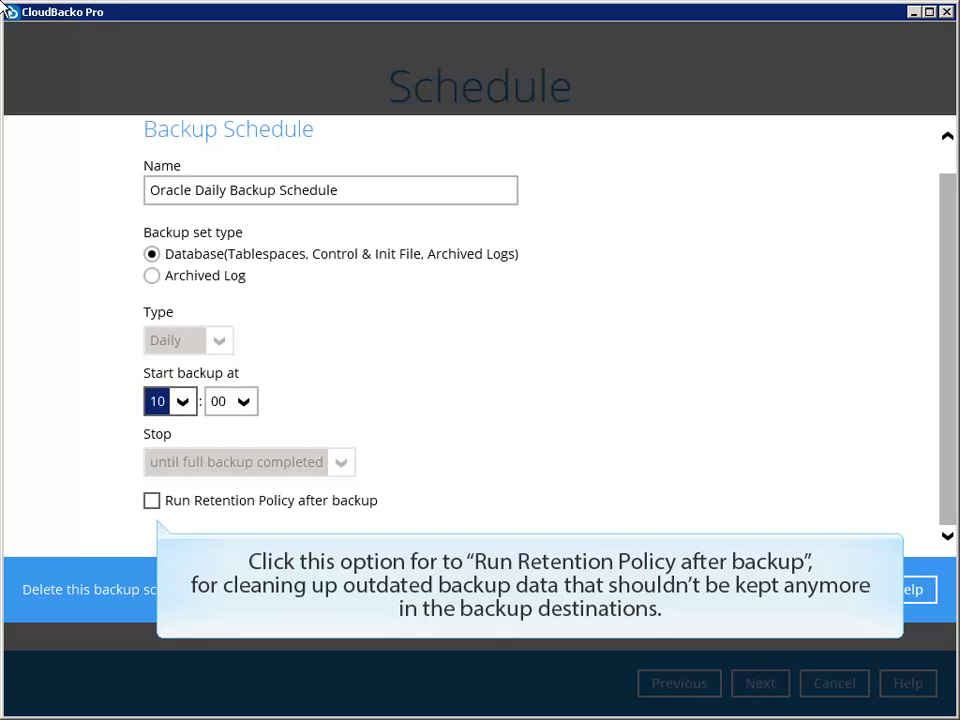
click(151, 501)
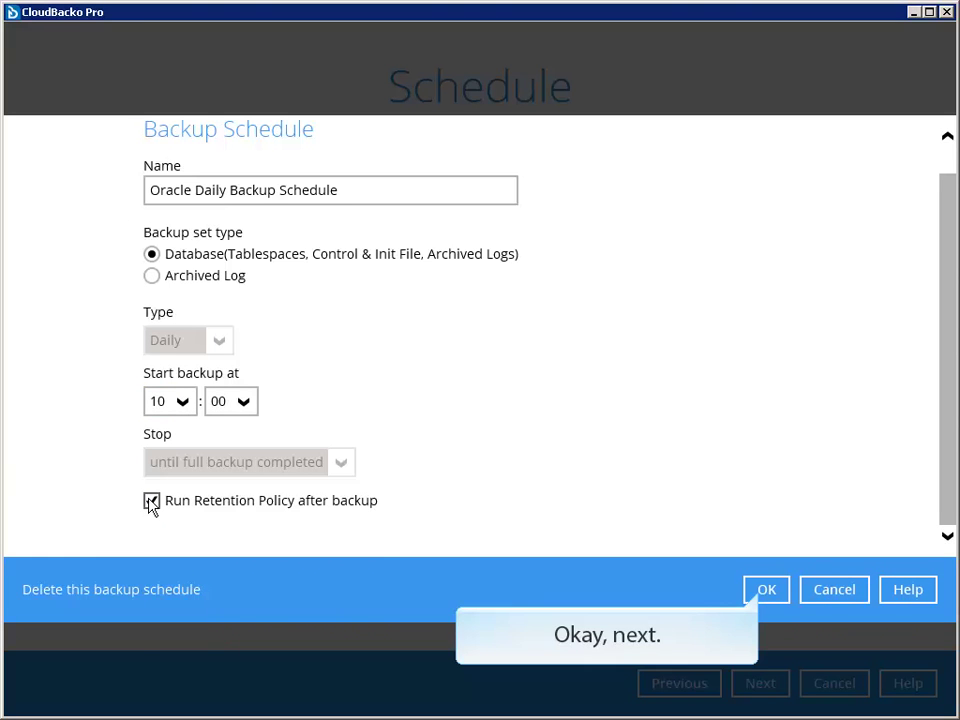
click(764, 594)
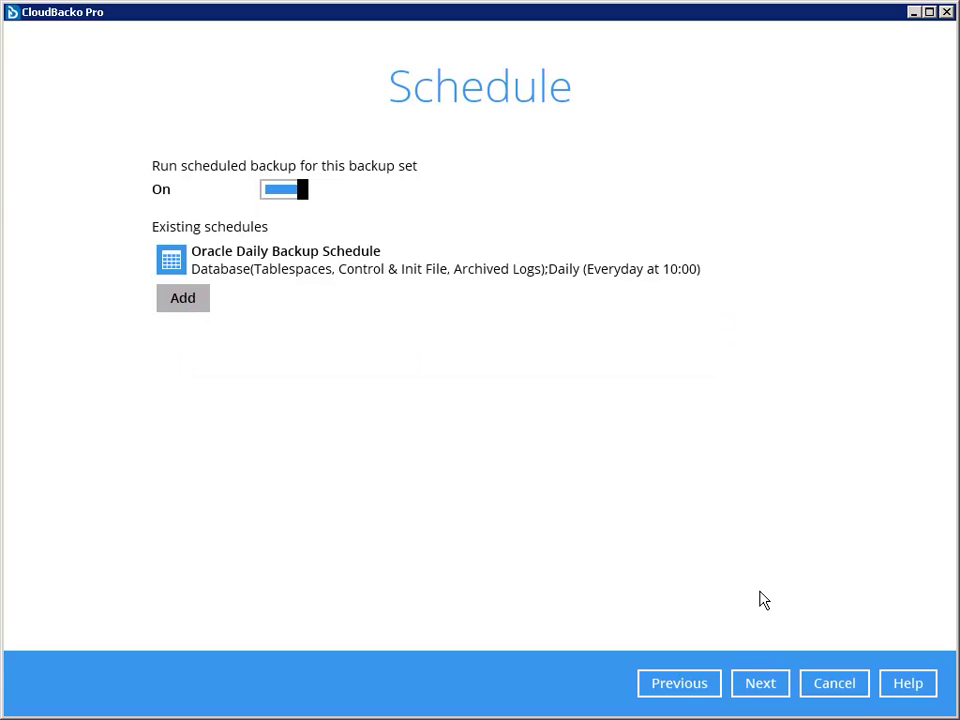
Add a weekly schedule named 'Oracle Weekly Backup Schedule'.
click(191, 302)
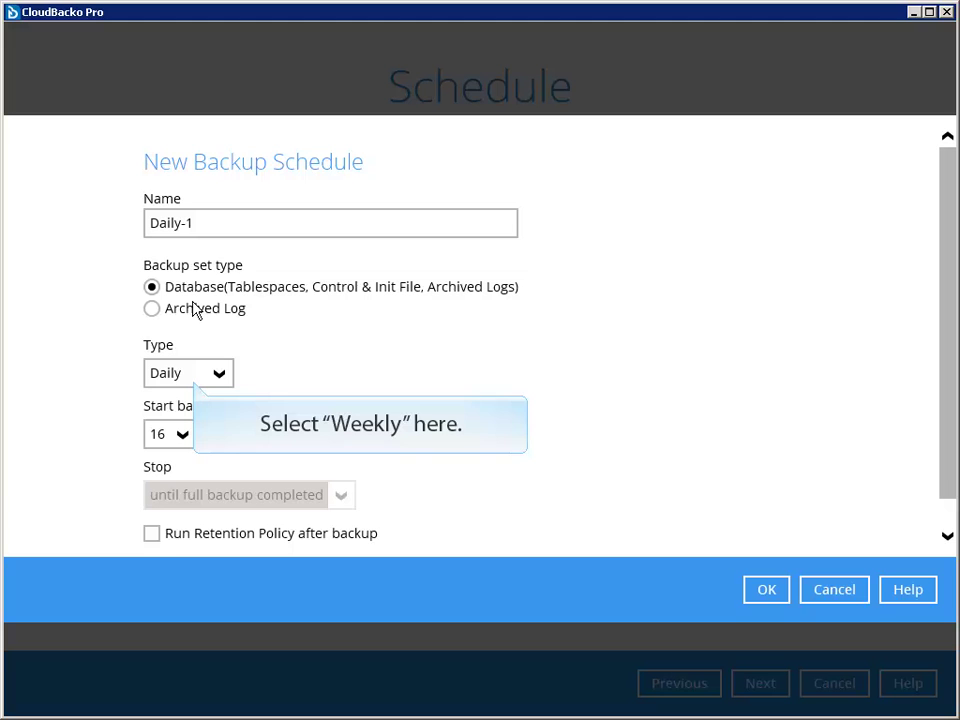
click(220, 375)
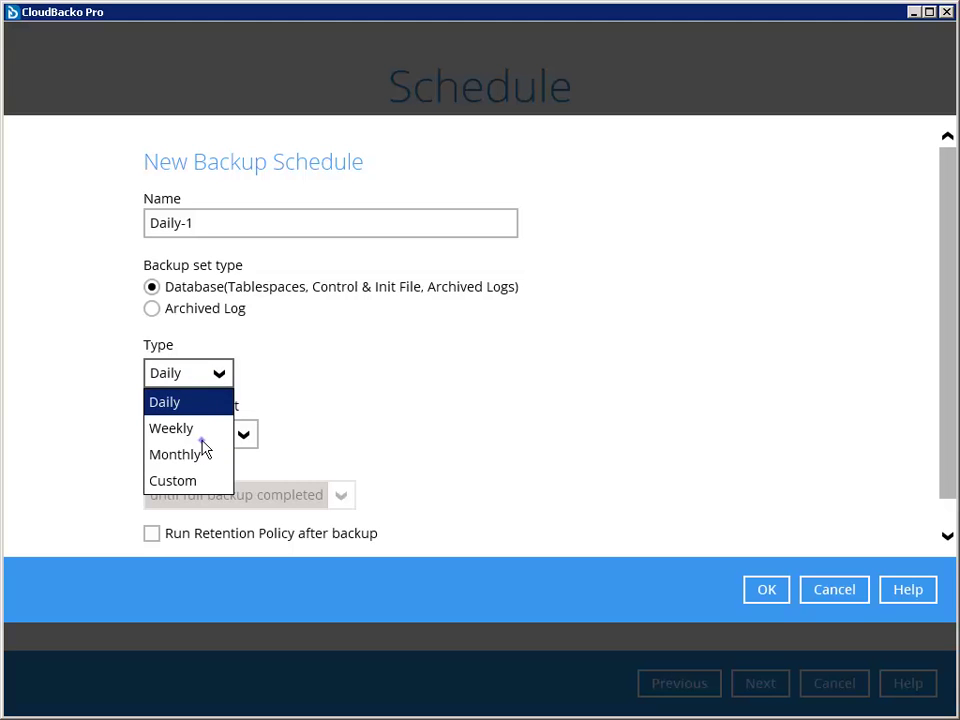
click(206, 428)
click(148, 222)
text(Oracle)
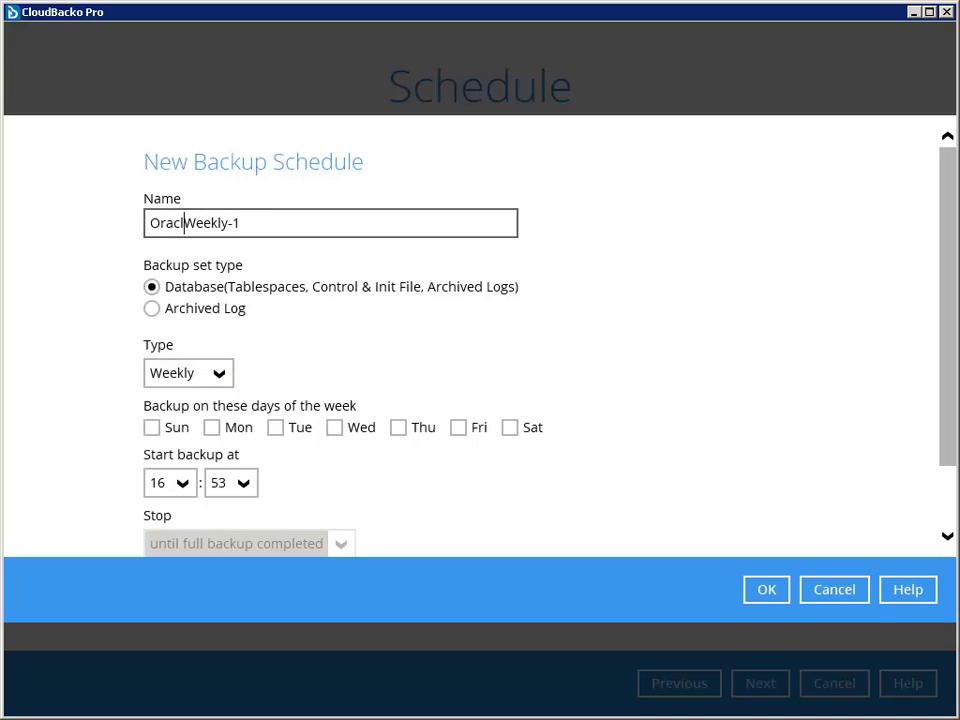
click(237, 223)
key(Delete)
key(Delete)
text(Backup Schedule)
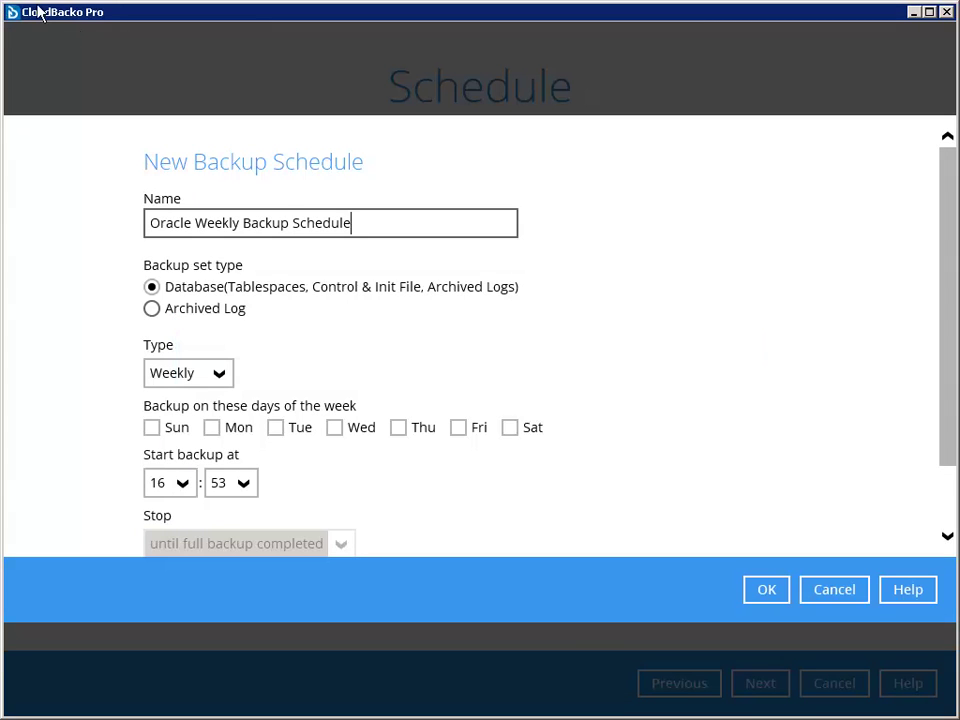
Make the weekly schedule back up archived logs only on Monday, Wednesday and Friday.
click(153, 310)
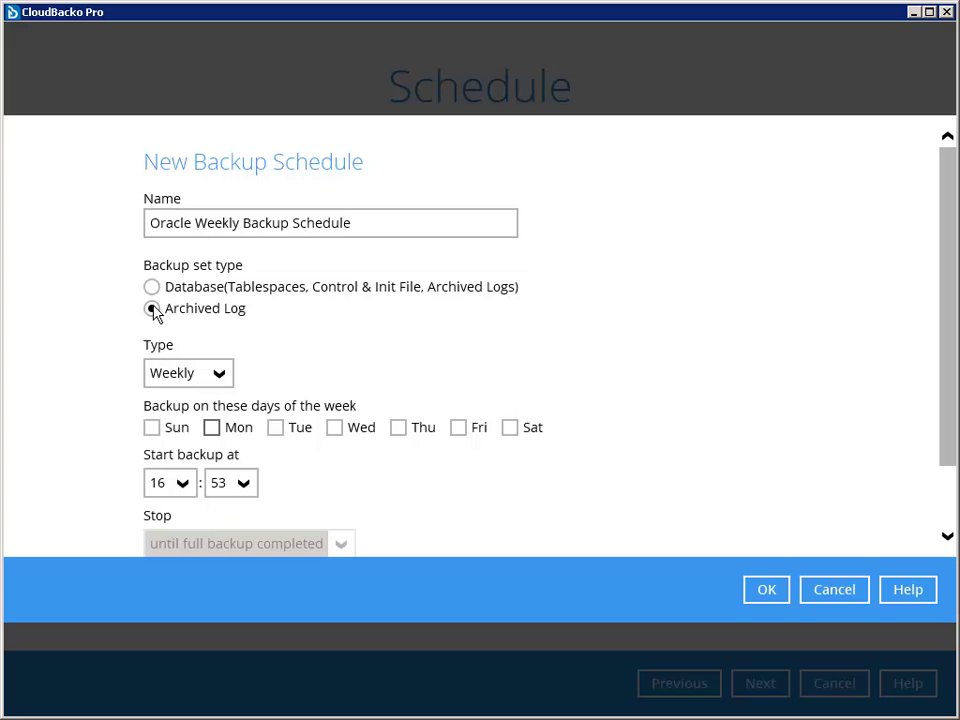
click(212, 430)
click(334, 430)
click(460, 432)
scroll(950, 433, down, 2)
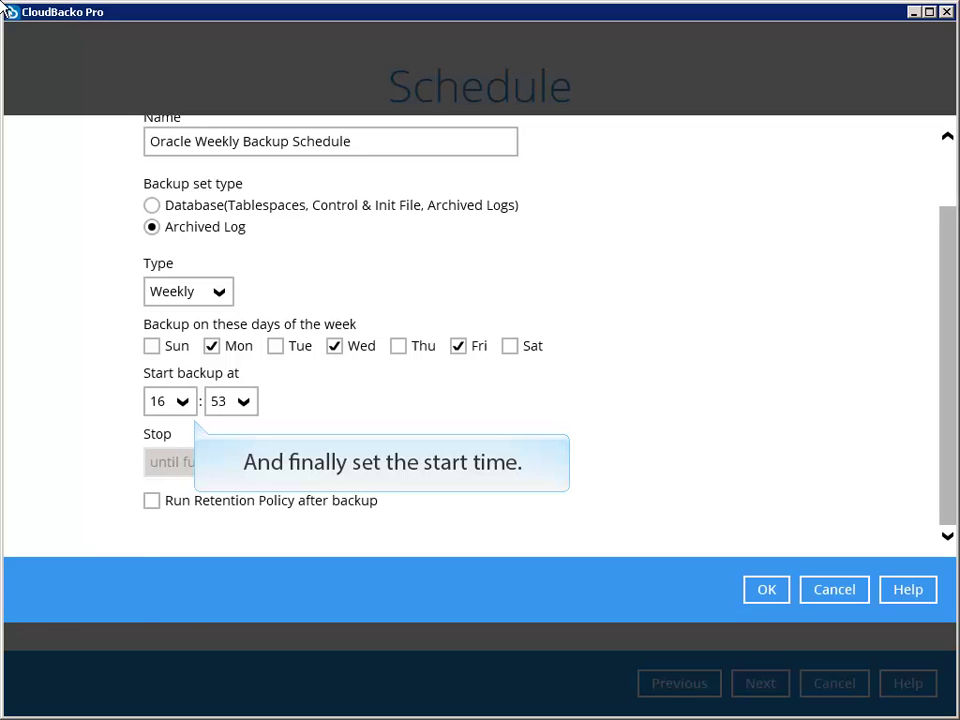
Set the weekly start time to 15:00, enable retention policy after backup, and save.
click(182, 403)
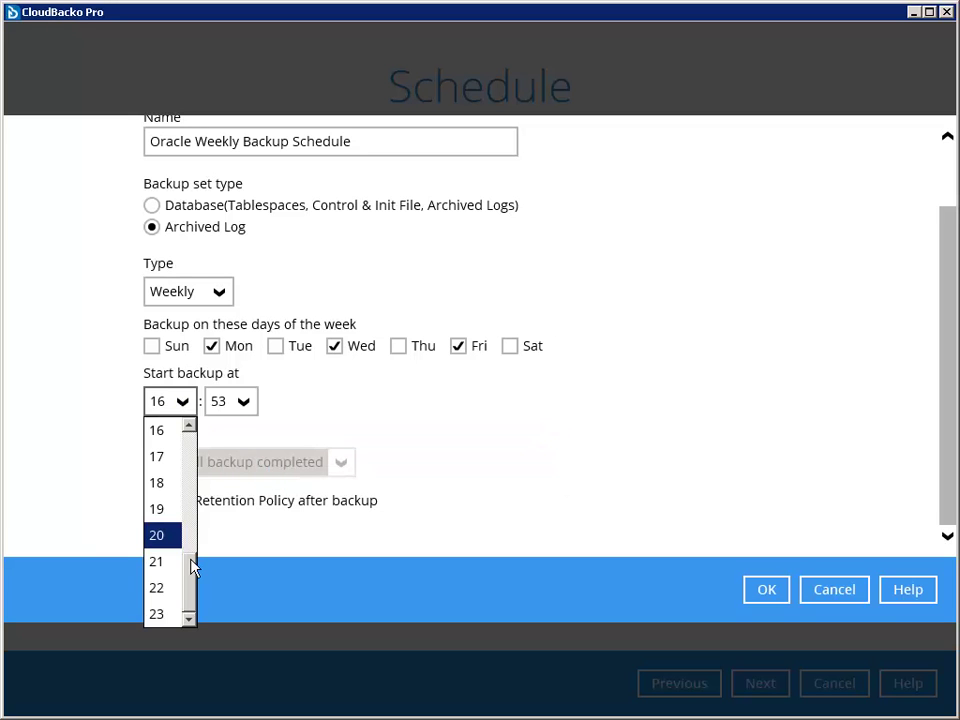
scroll(193, 568, up, 1)
click(154, 456)
click(244, 403)
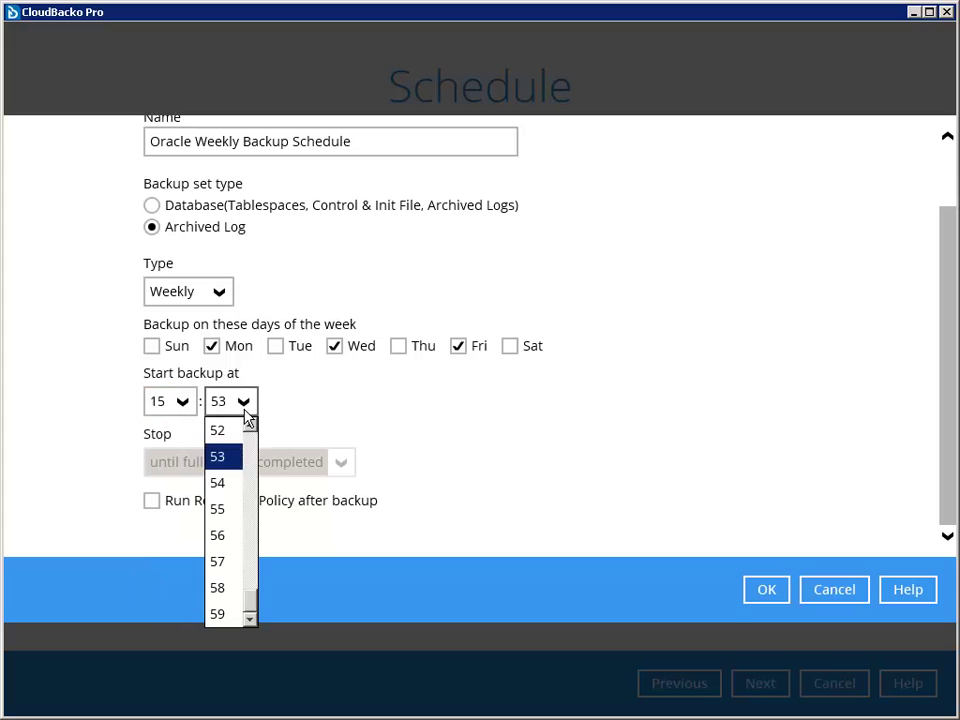
drag(249, 609, 249, 446)
click(229, 429)
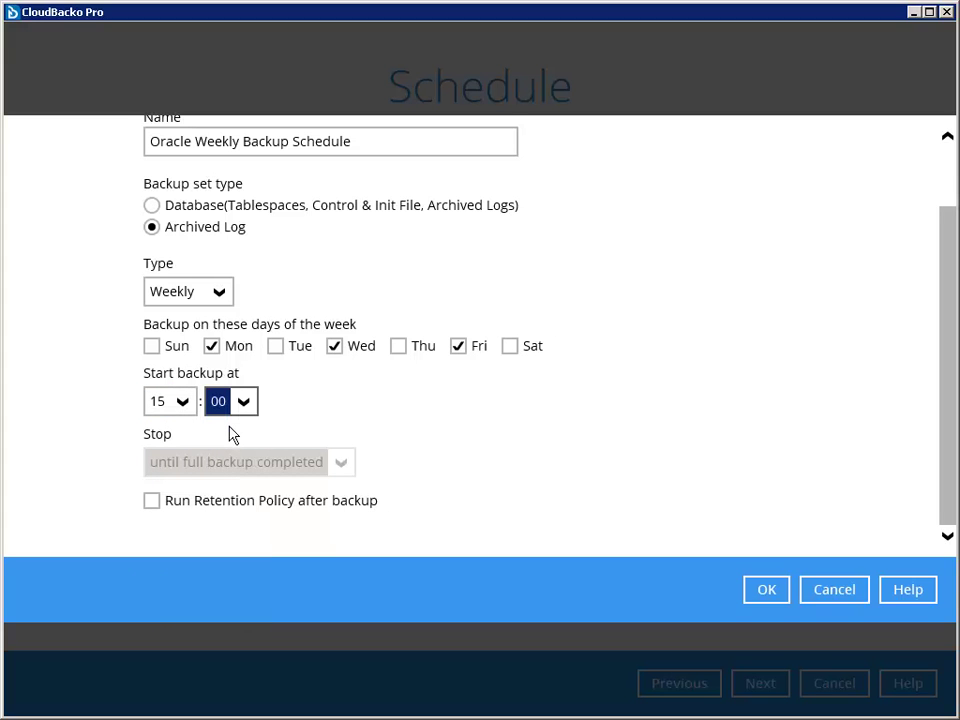
click(153, 501)
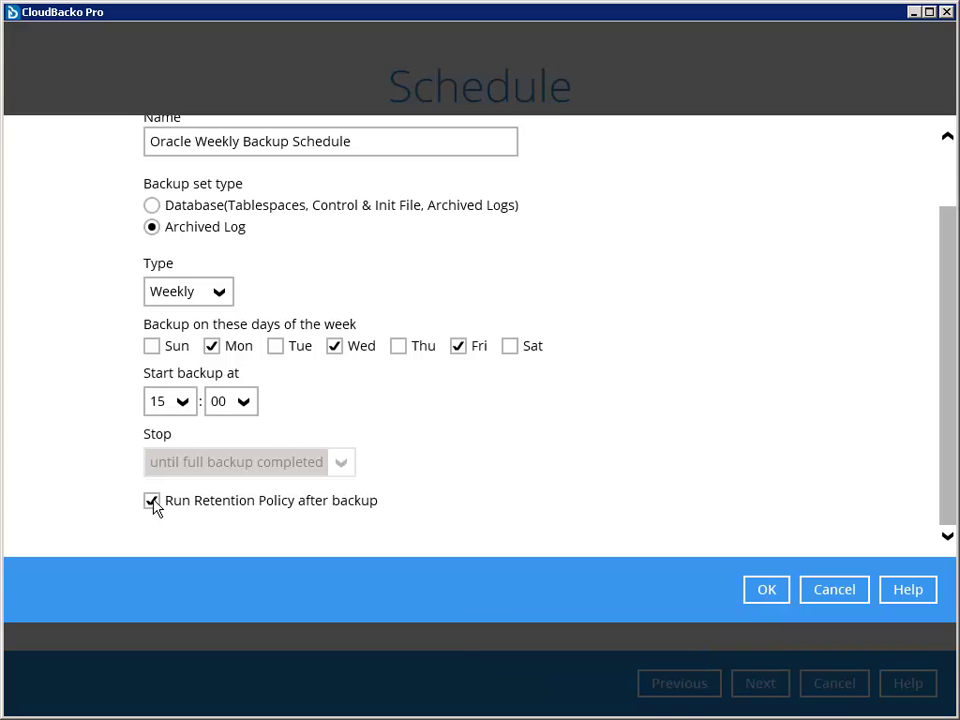
click(767, 592)
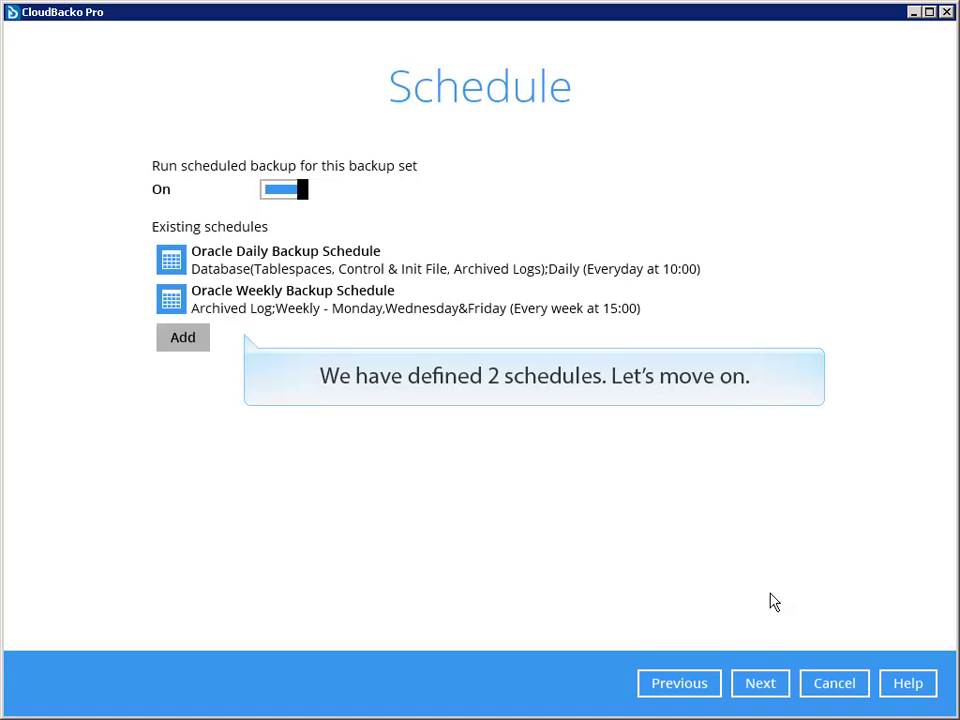
Add a new backup destination named 'My Local Backup Destination'.
click(756, 686)
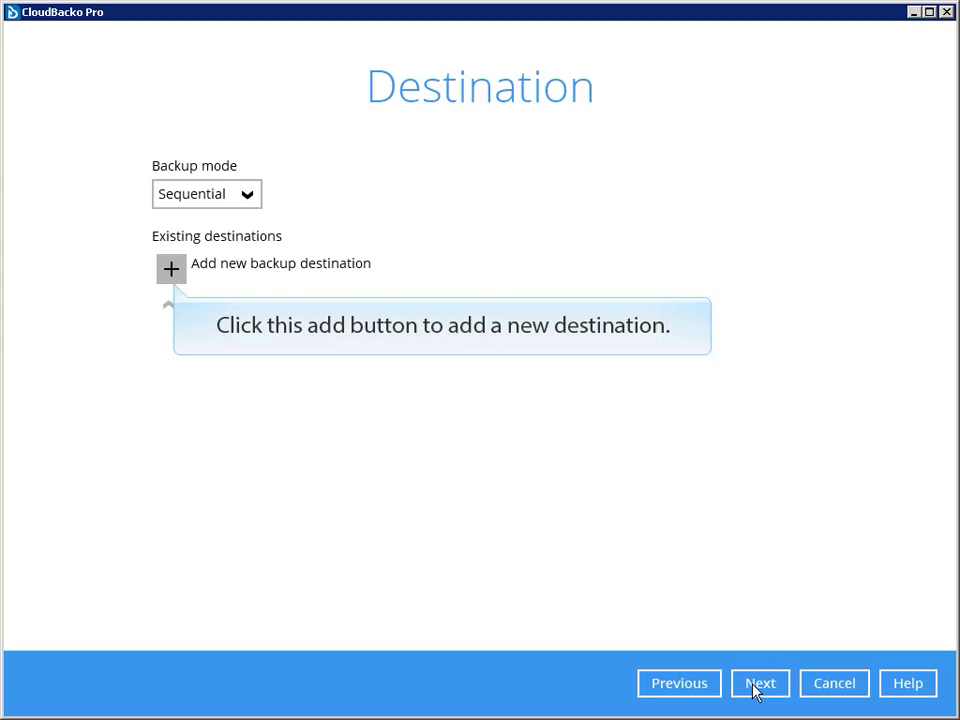
click(178, 268)
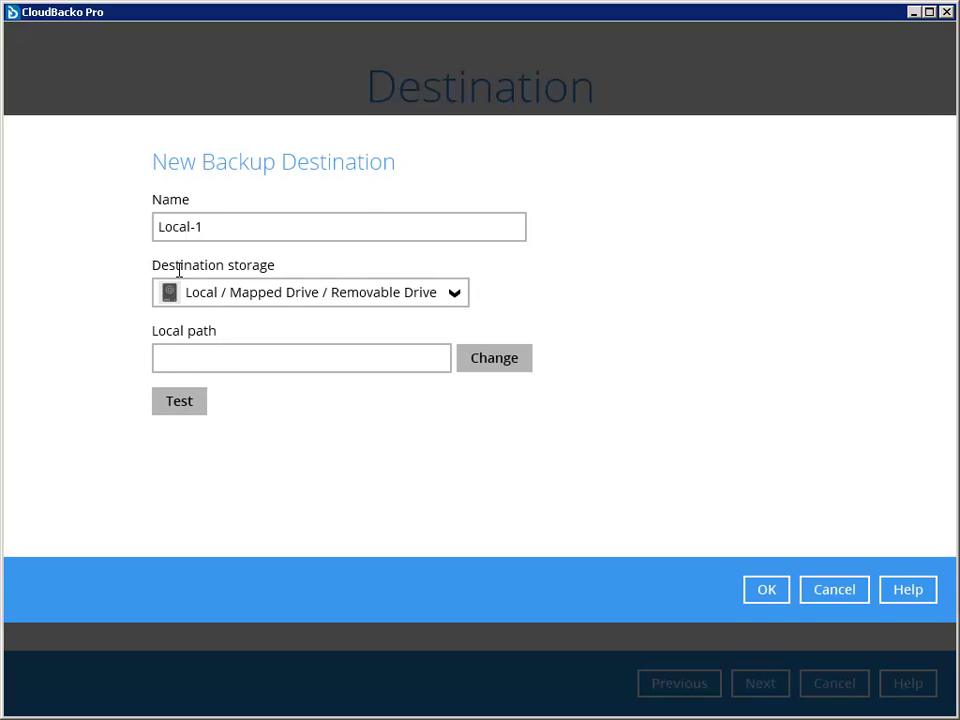
click(159, 226)
text(My)
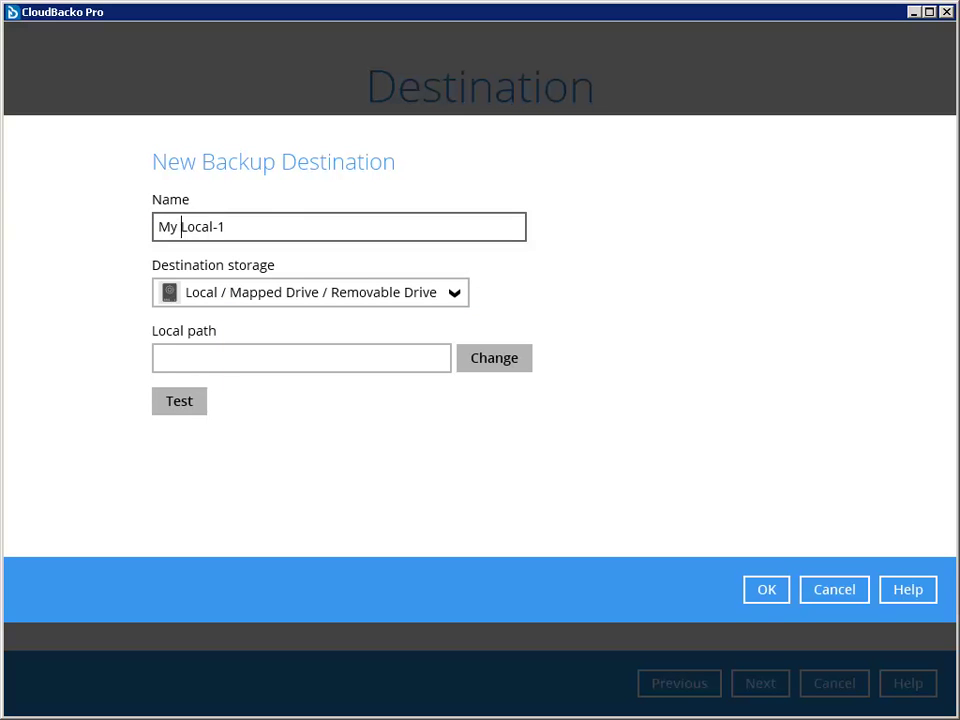
key(Right)
key(Right)
key(Right)
key(Right)
key(Right)
key(Delete)
key(Delete)
text(Backup Destination)
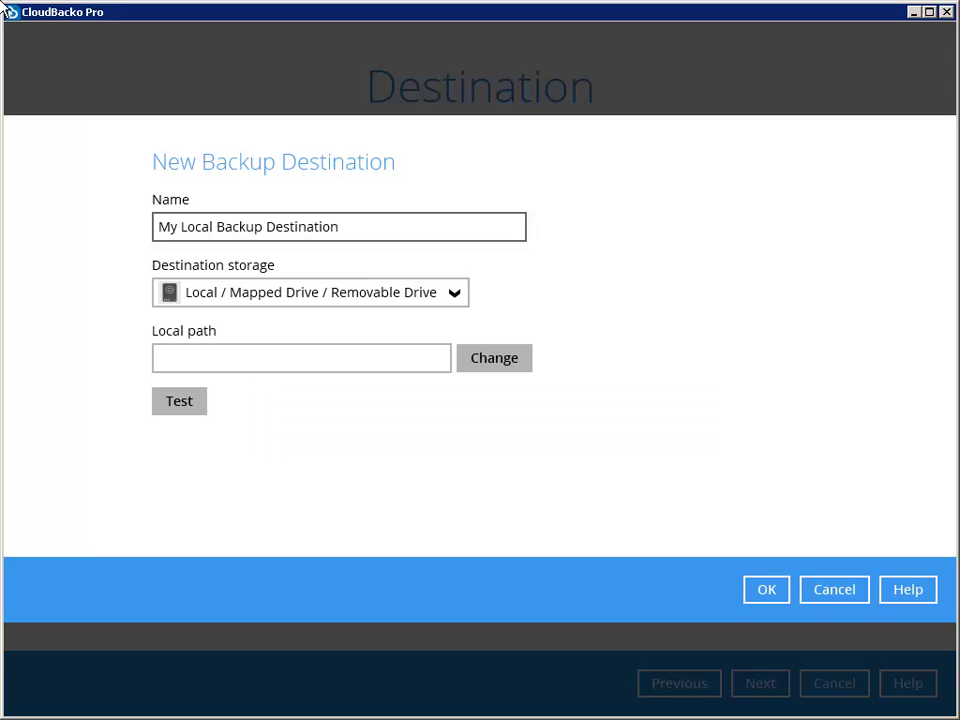
Point the local destination to a new CloudBacko-Backup folder, test the path, and save it.
click(484, 362)
click(509, 208)
text(CloudBacko-B)
text(ackup)
key(Return)
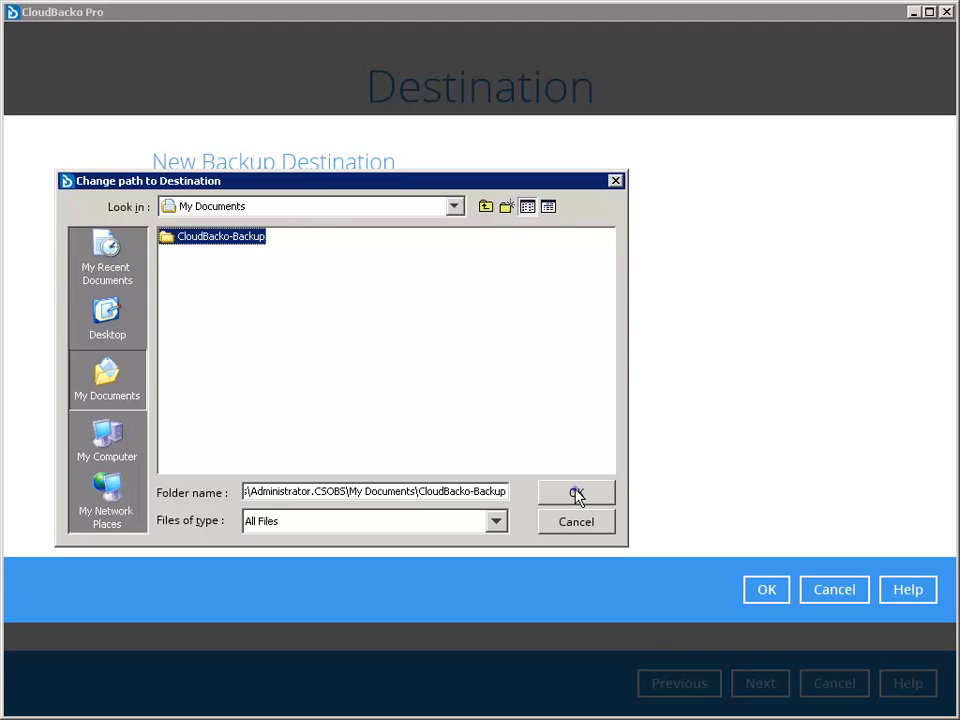
click(577, 492)
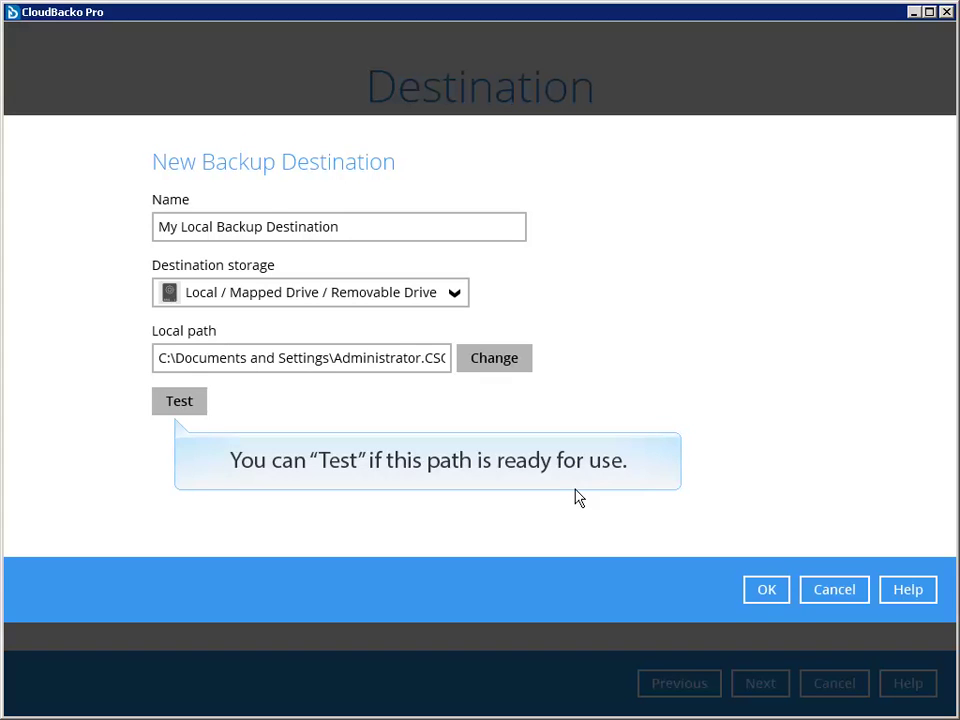
click(190, 406)
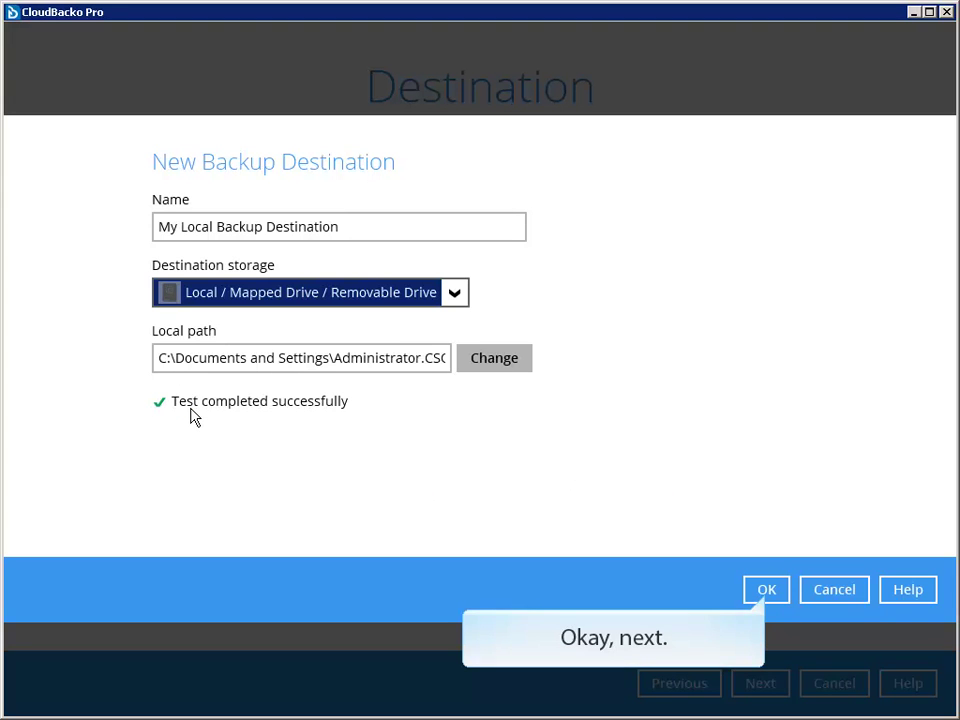
click(767, 595)
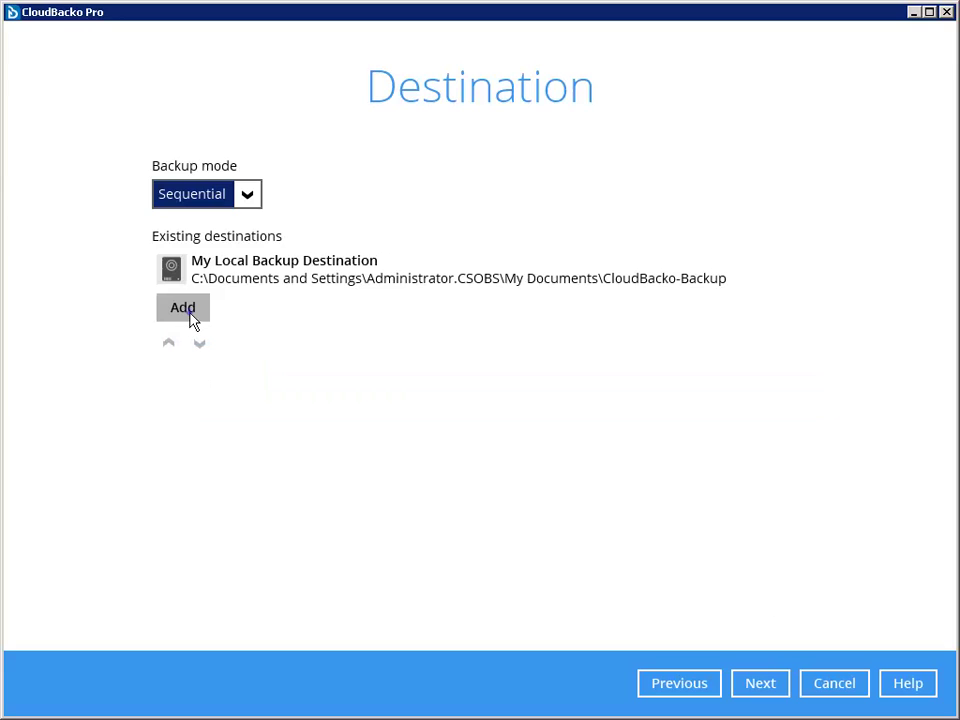
Add a Dropbox destination named 'My Dropbox' and test it to bring up Dropbox sign-in.
click(189, 316)
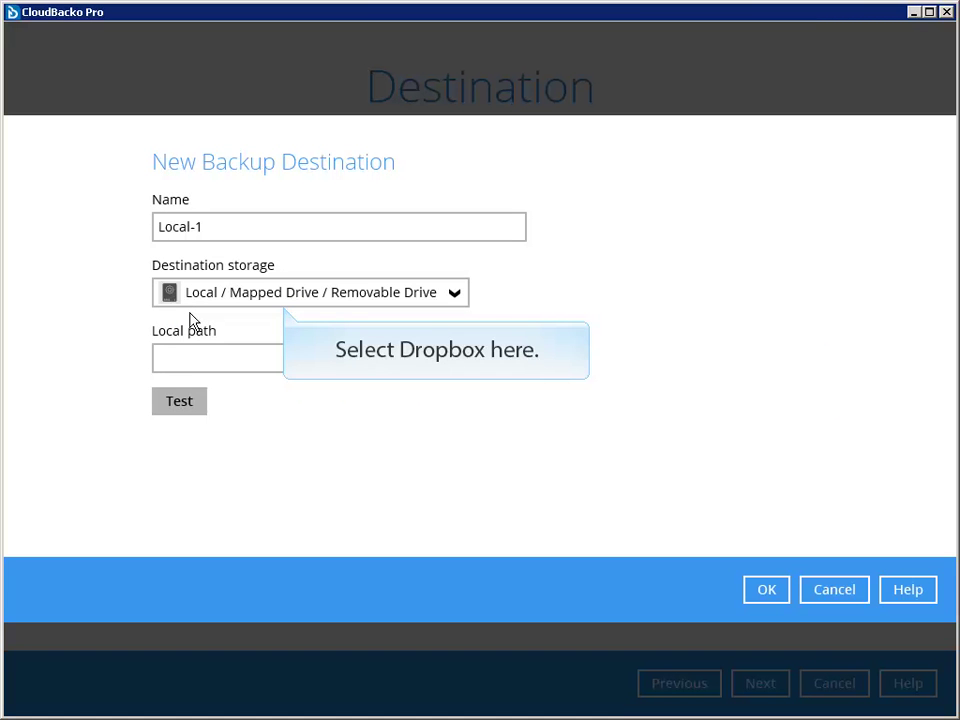
click(212, 296)
click(233, 458)
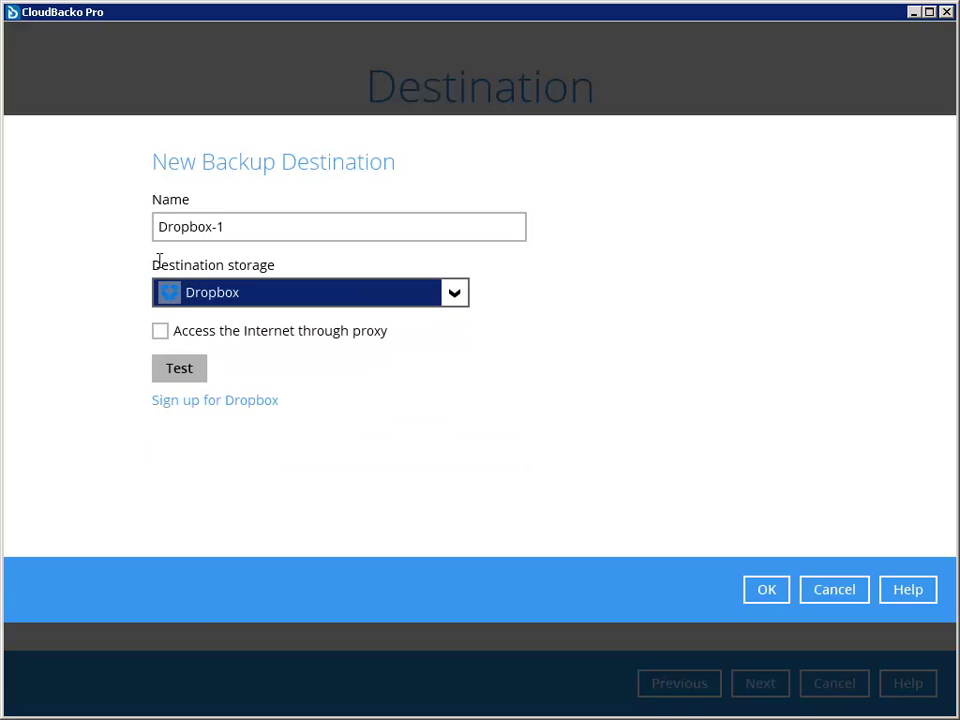
click(161, 228)
text(My)
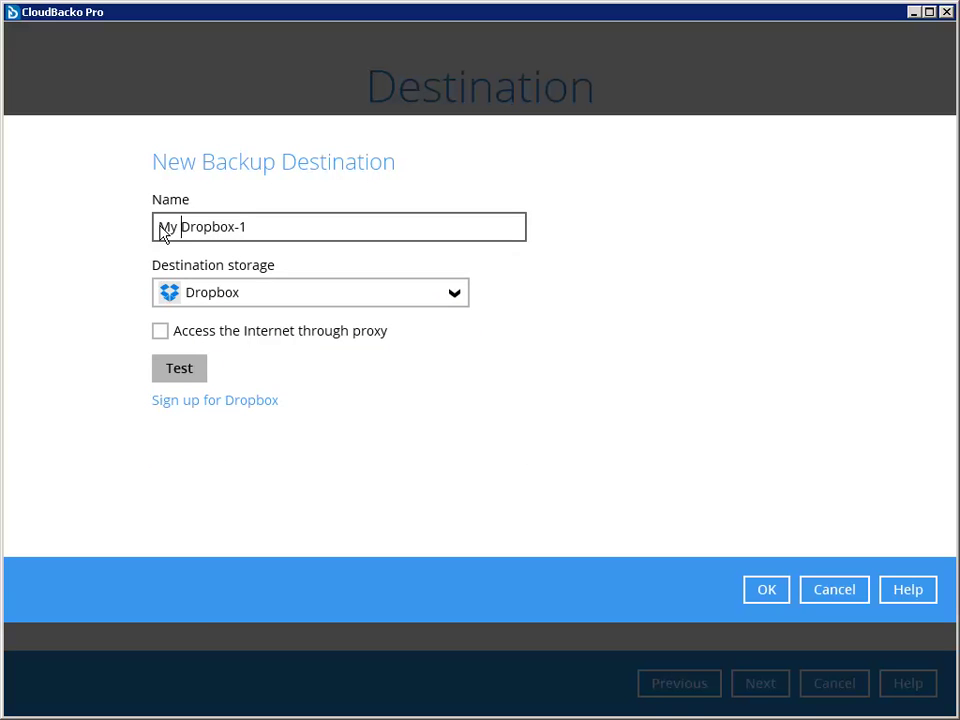
key(End)
key(BackSpace)
key(BackSpace)
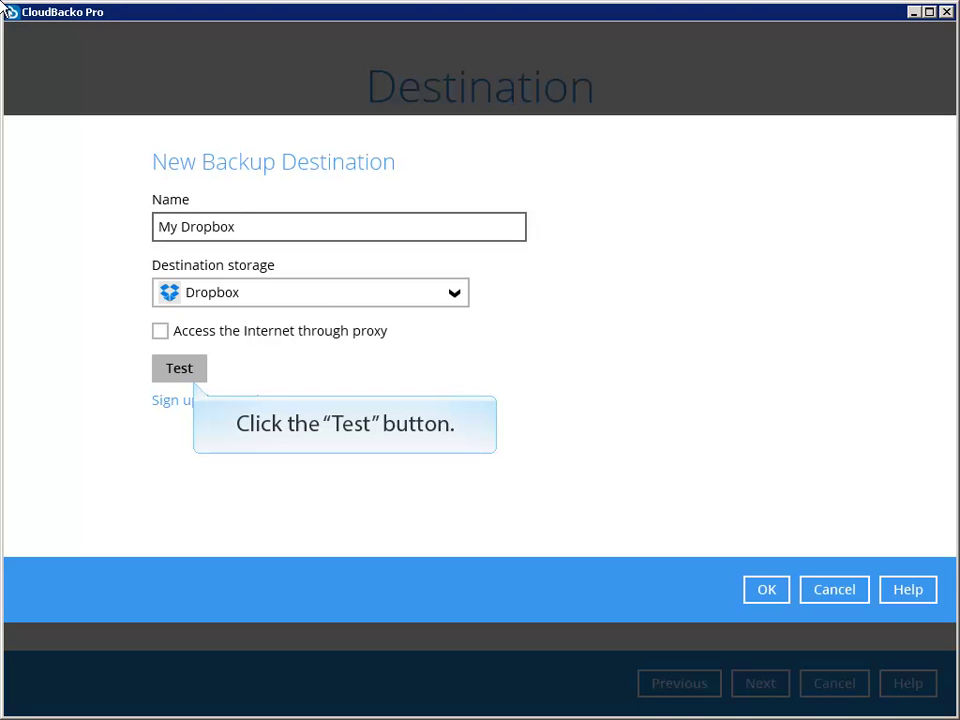
click(183, 375)
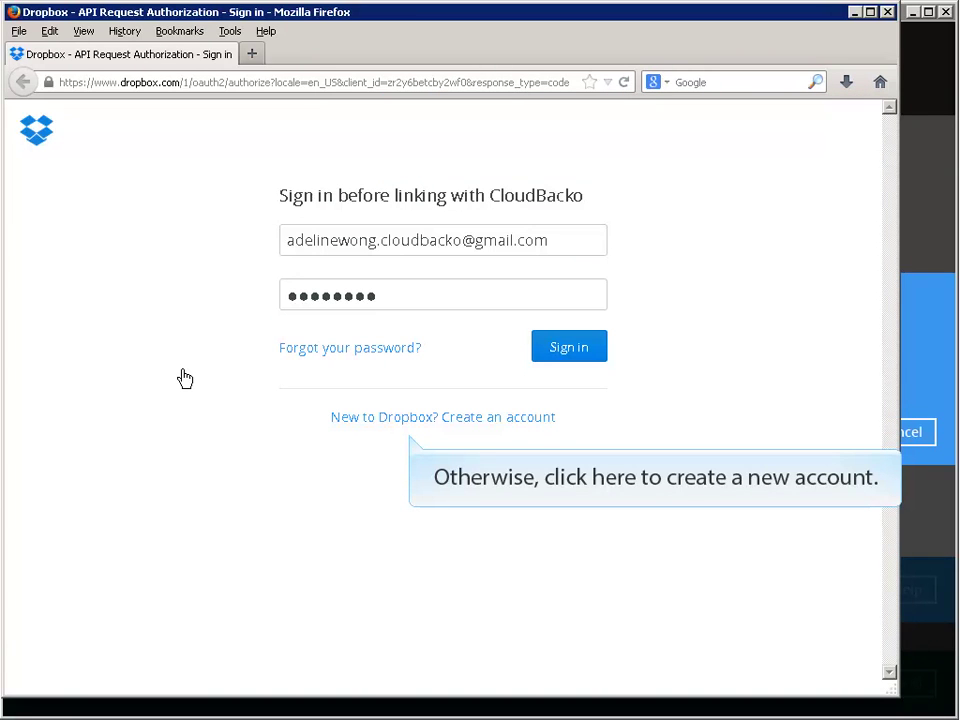
Sign in to Dropbox, allow CloudBacko access to its app folder, and copy the authorization code.
click(569, 350)
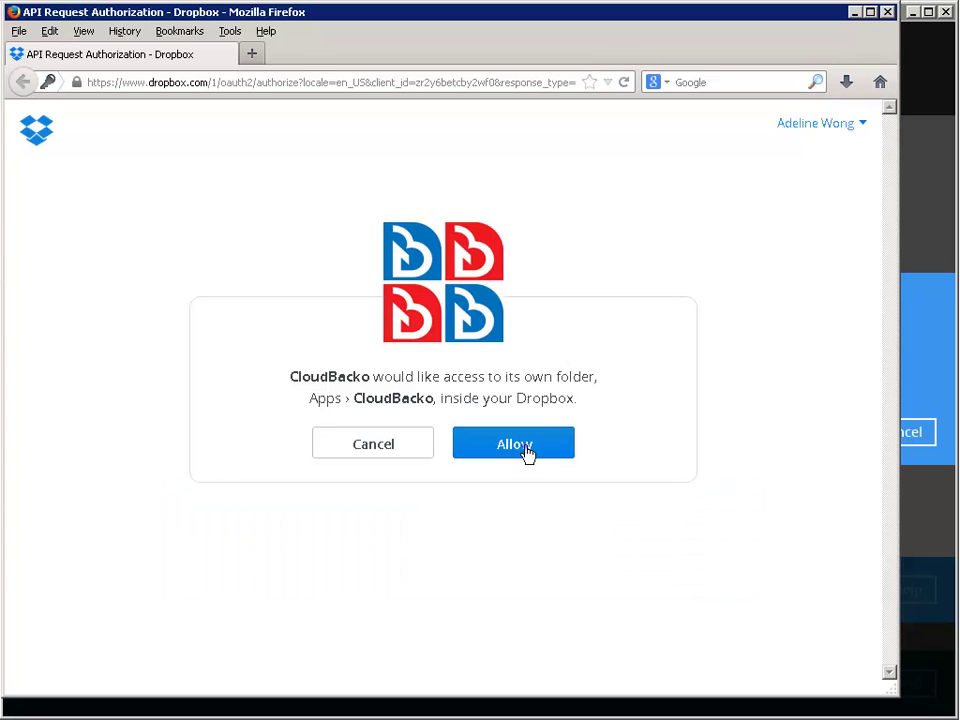
click(526, 446)
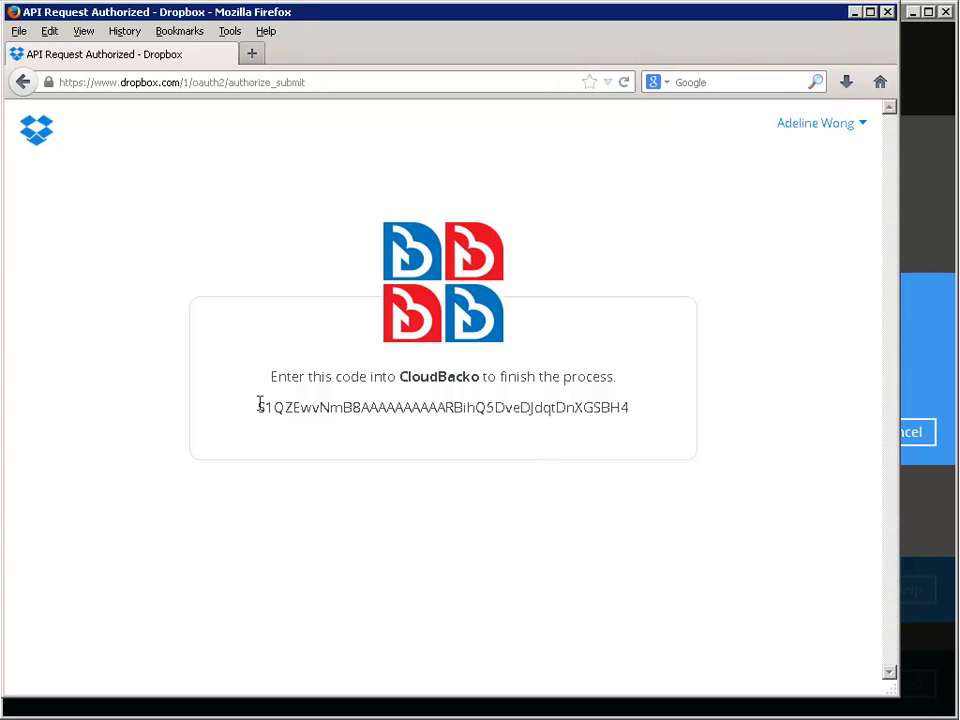
drag(258, 405, 626, 405)
key(ctrl+c)
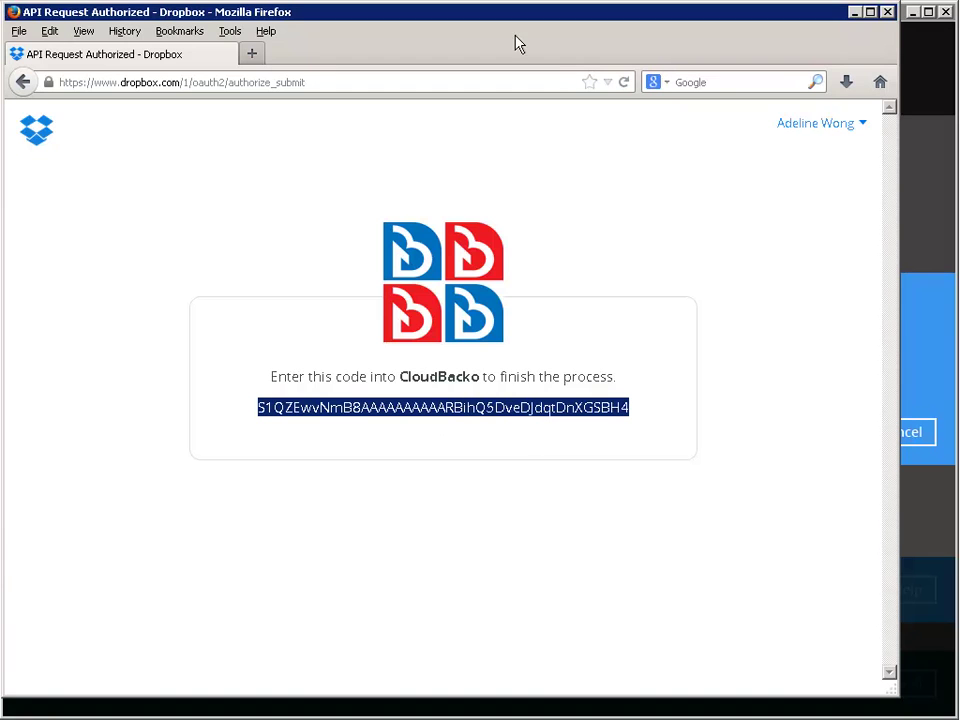
click(927, 328)
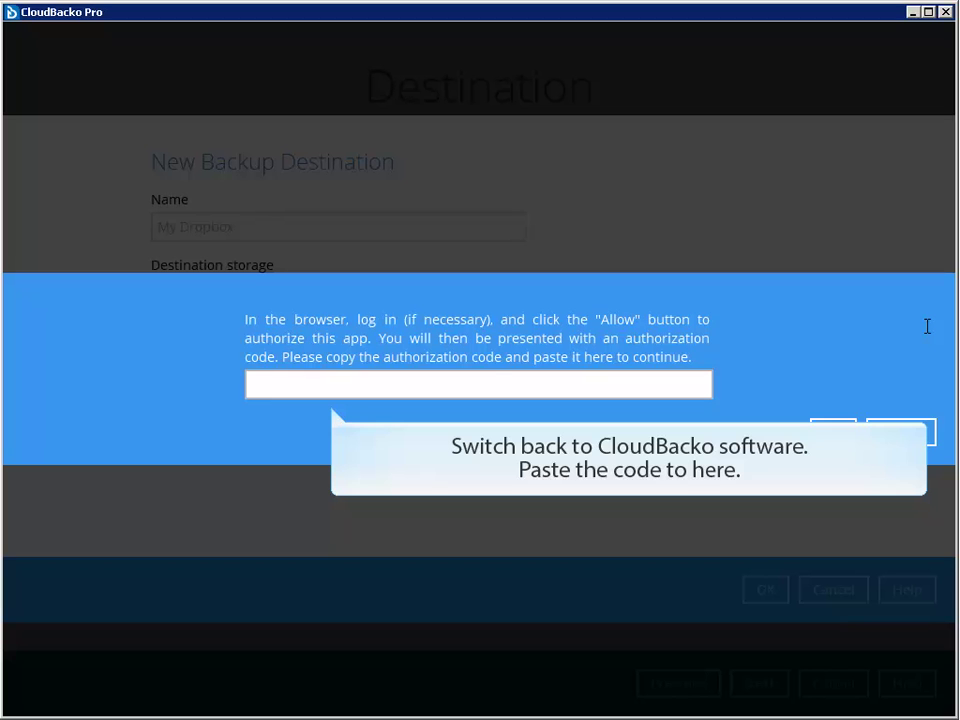
Paste the Dropbox authorization code and save the My Dropbox destination.
click(495, 388)
key(ctrl+v)
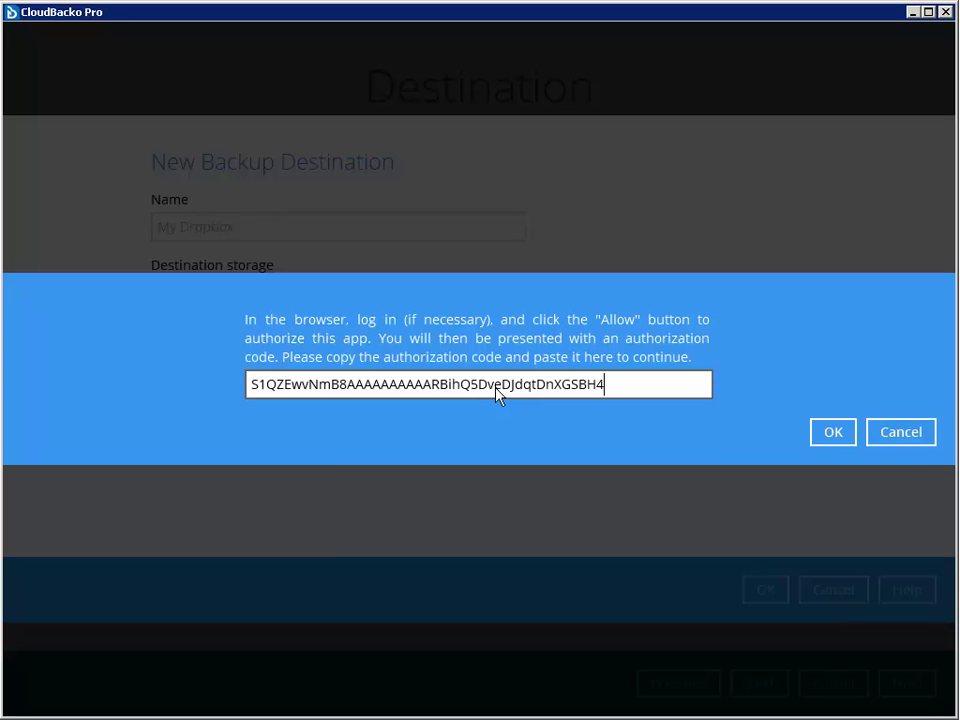
click(831, 434)
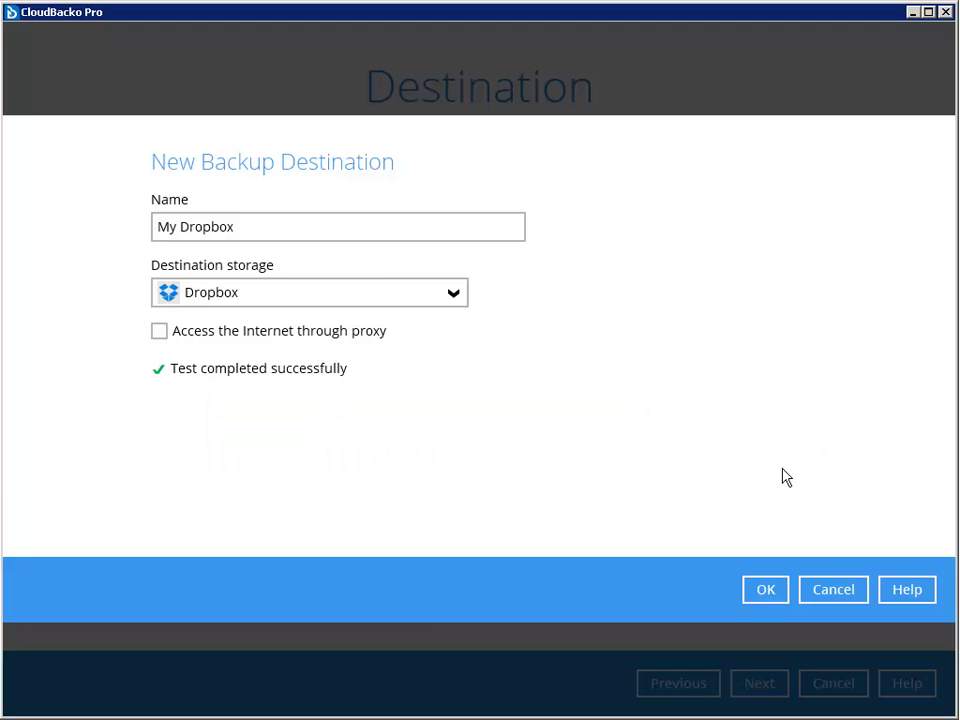
click(767, 590)
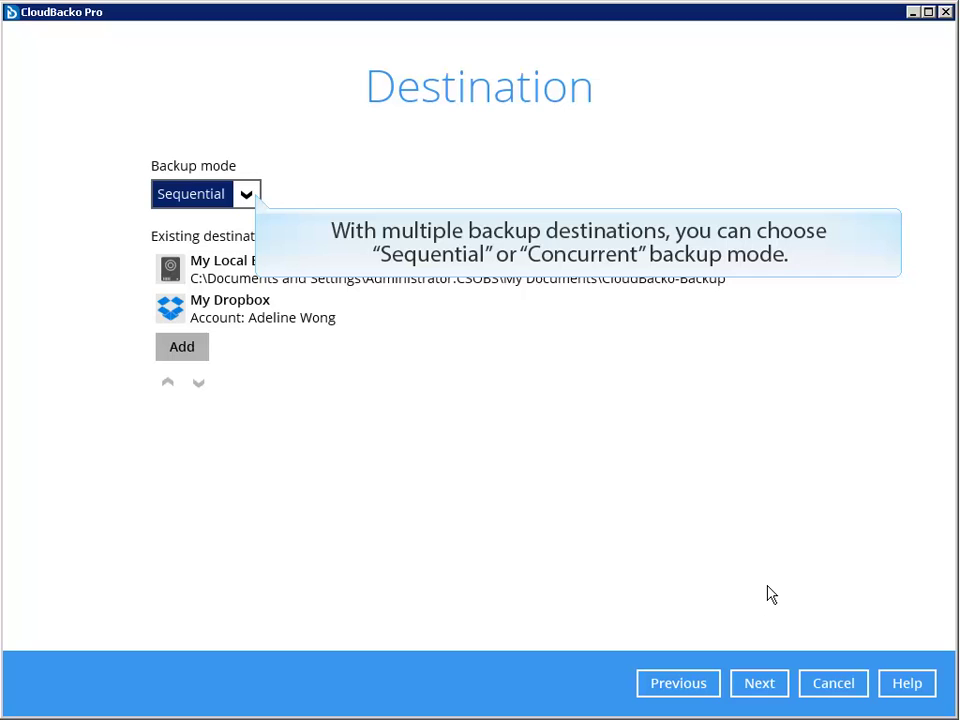
Set backup mode to Concurrent with Unlimited maximum concurrent destinations.
click(257, 203)
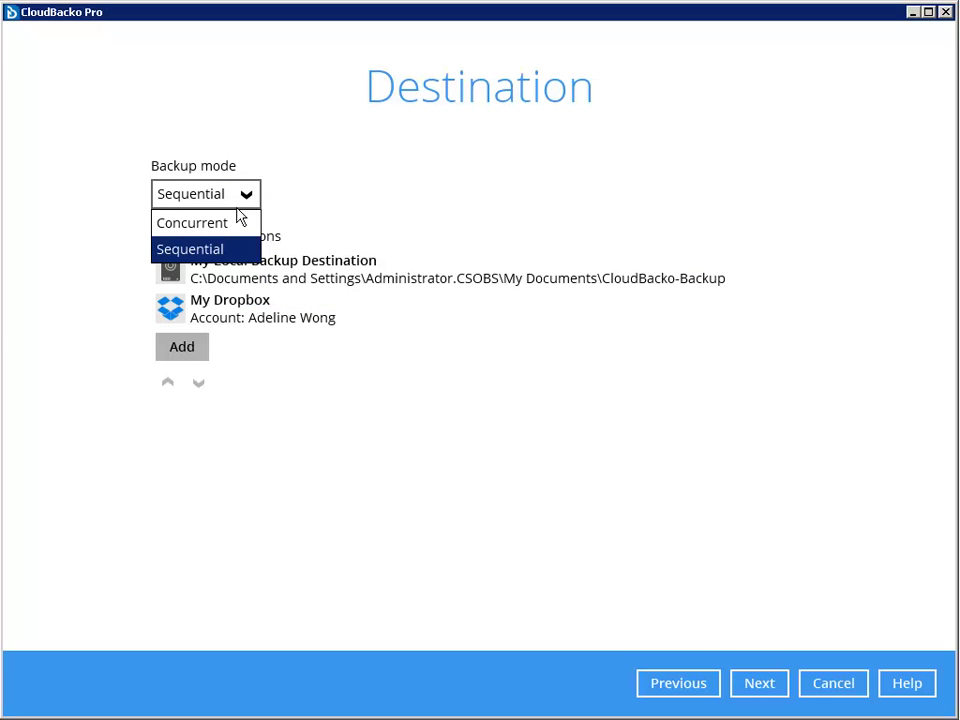
click(237, 230)
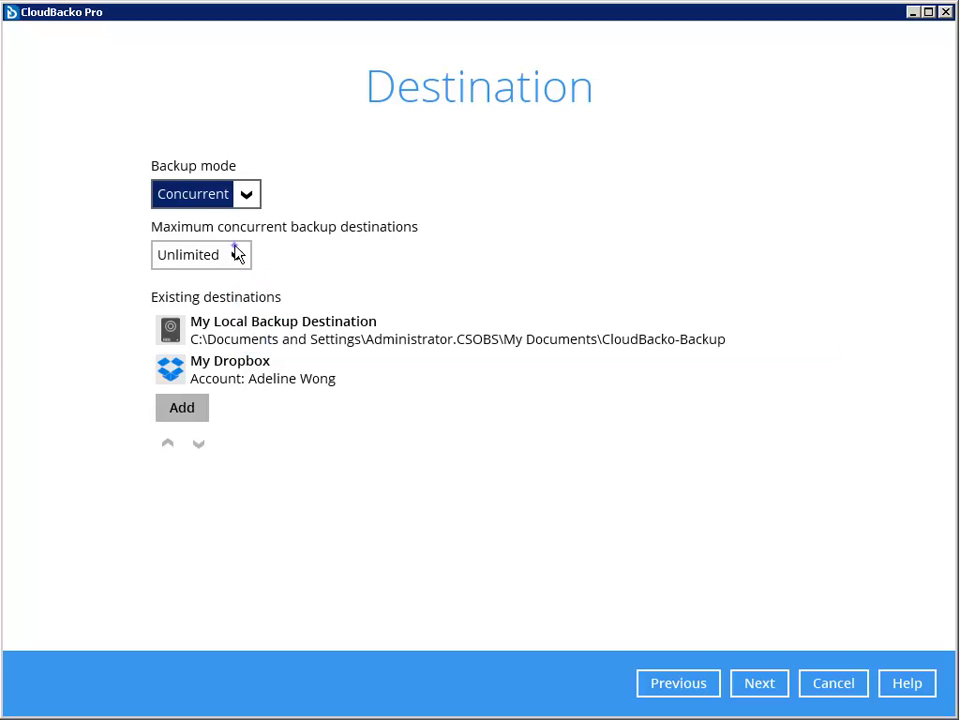
click(237, 254)
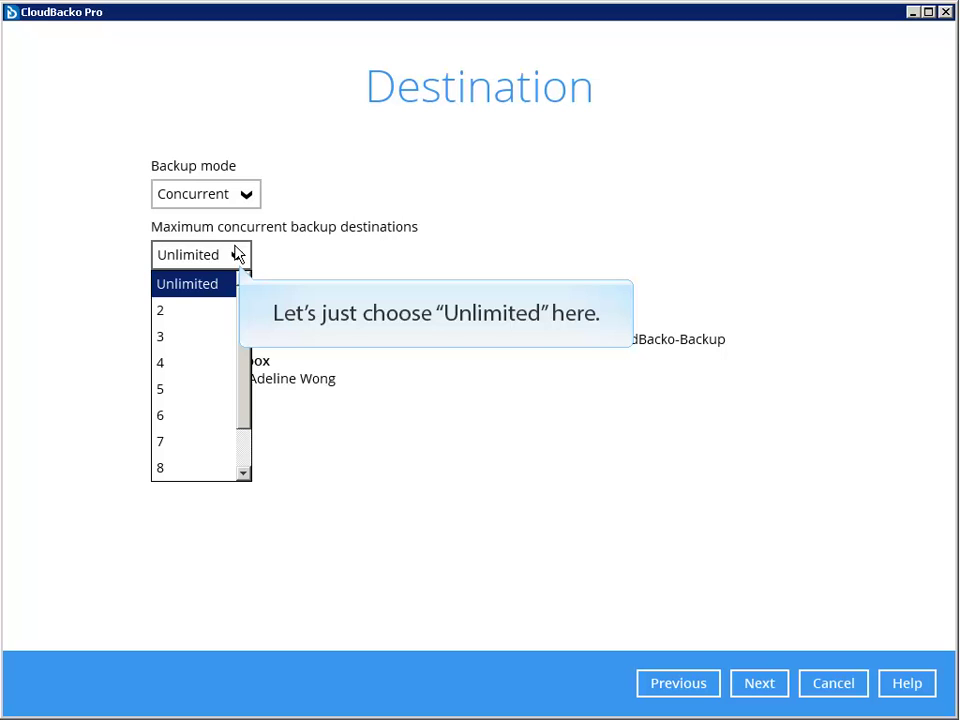
scroll(242, 305, down, 1)
scroll(242, 300, up, 1)
click(200, 287)
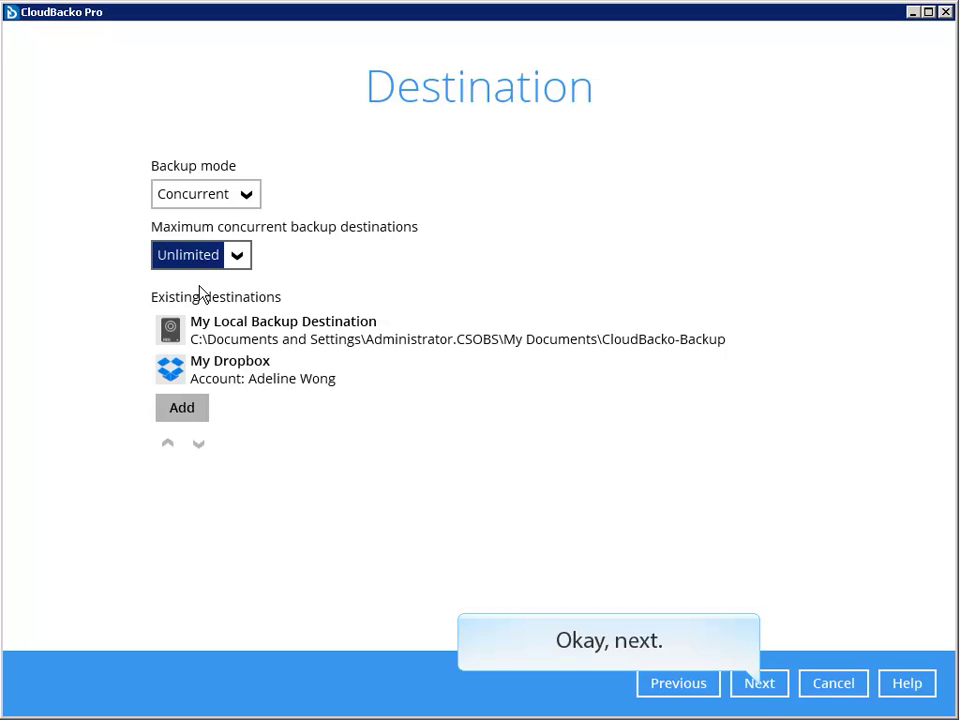
Choose Custom encryption with the AES algorithm, CBC mode and 256-bit key length.
click(761, 689)
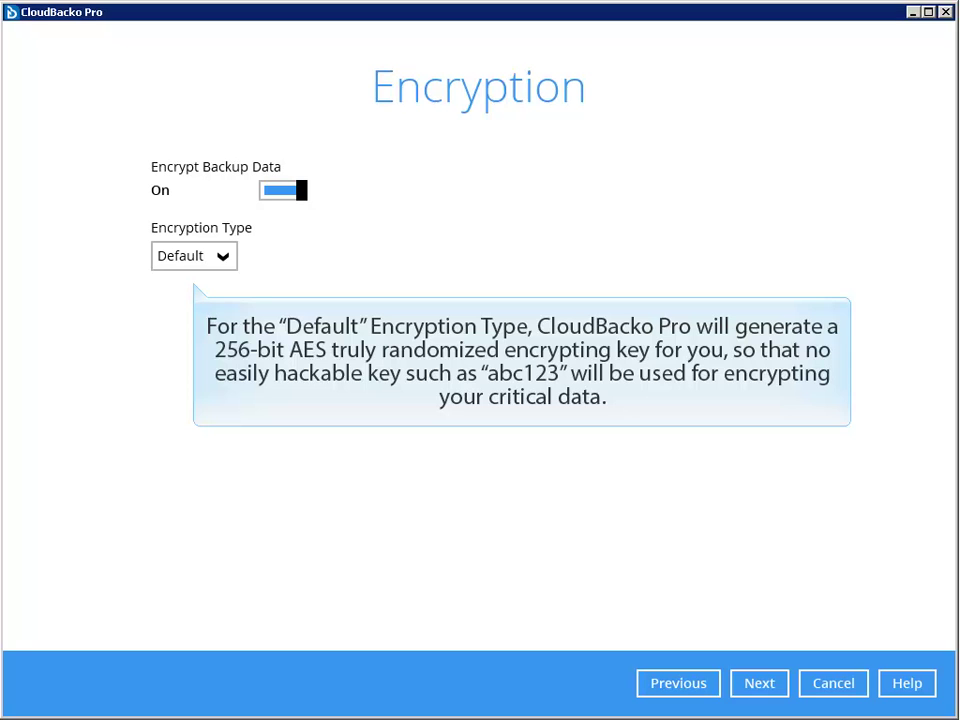
click(224, 257)
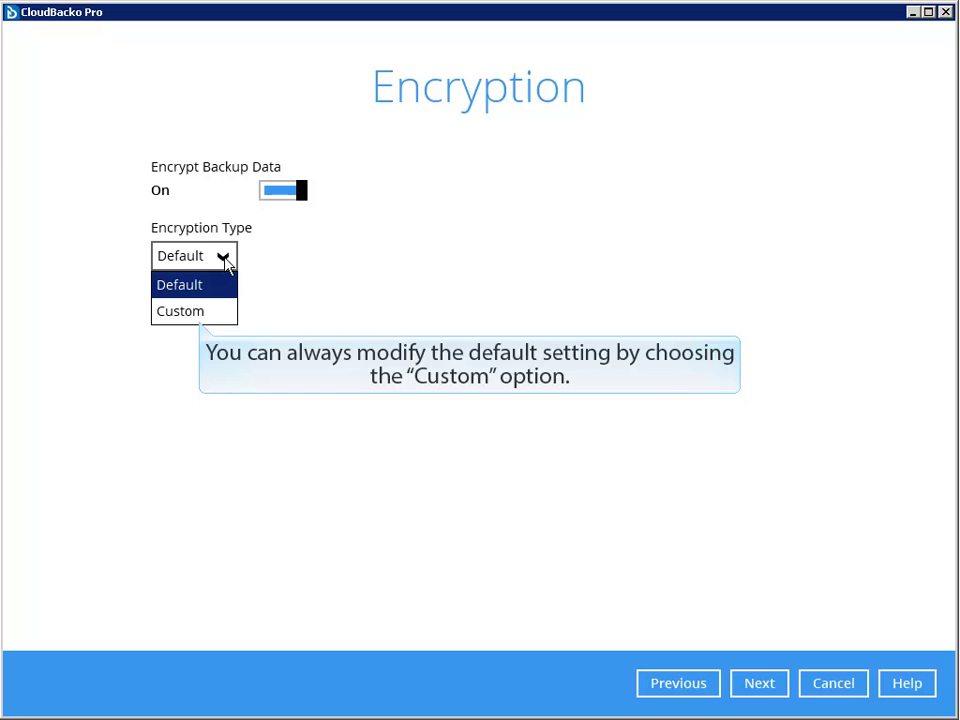
click(212, 313)
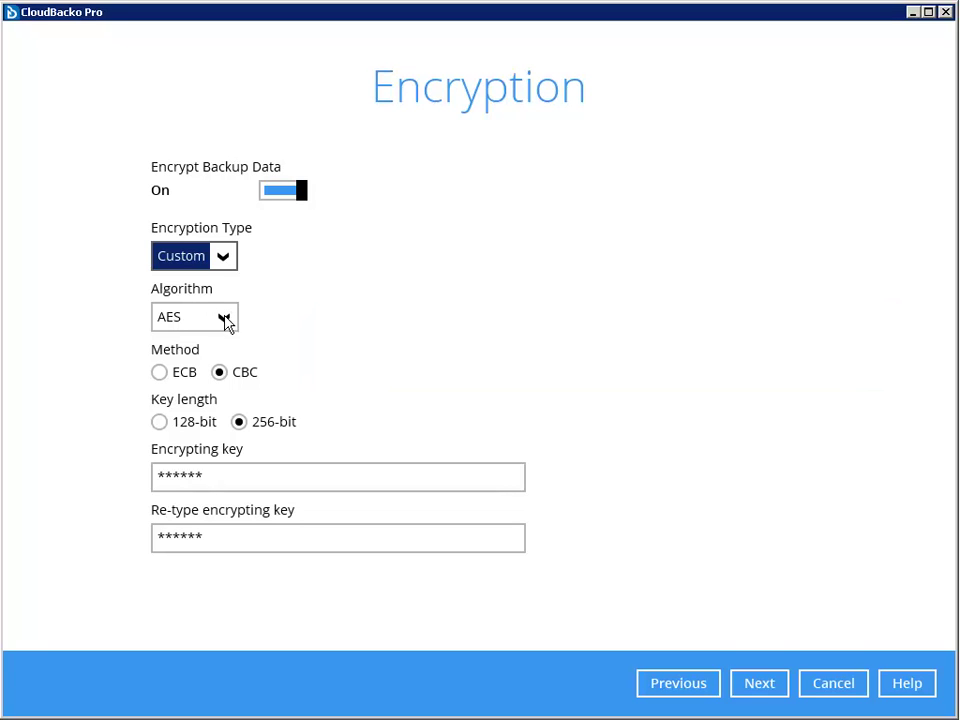
click(226, 320)
click(226, 320)
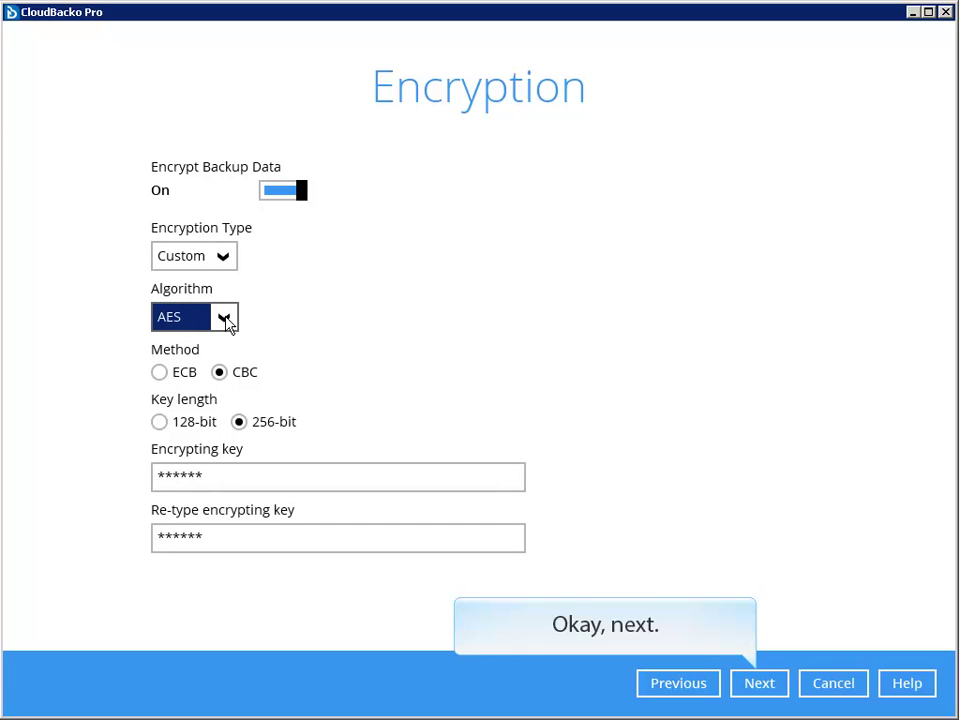
click(759, 684)
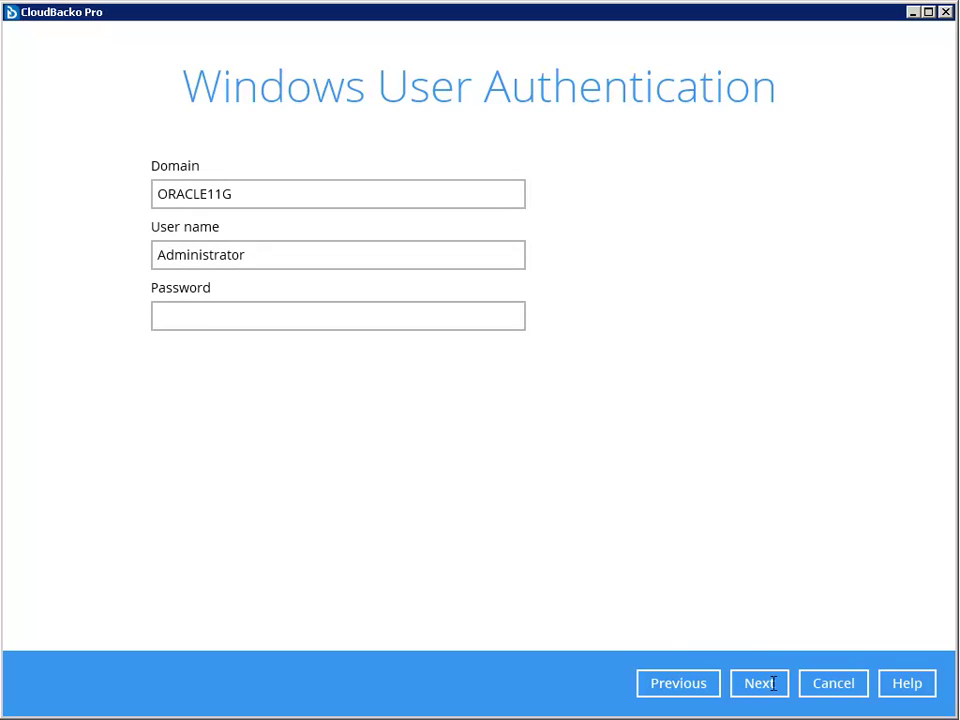
Enter the domain account password and finish creating My Oracle Backup Set.
click(225, 324)
text(***)
click(763, 684)
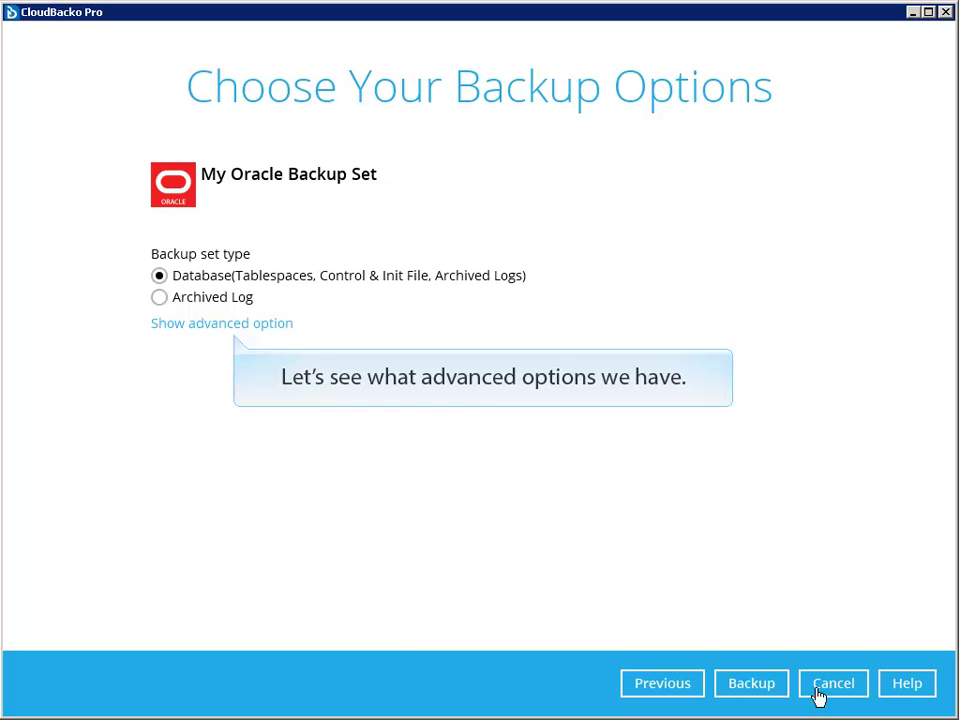
Back up My Oracle Backup Set with Full in-file delta type to local and Dropbox.
click(200, 324)
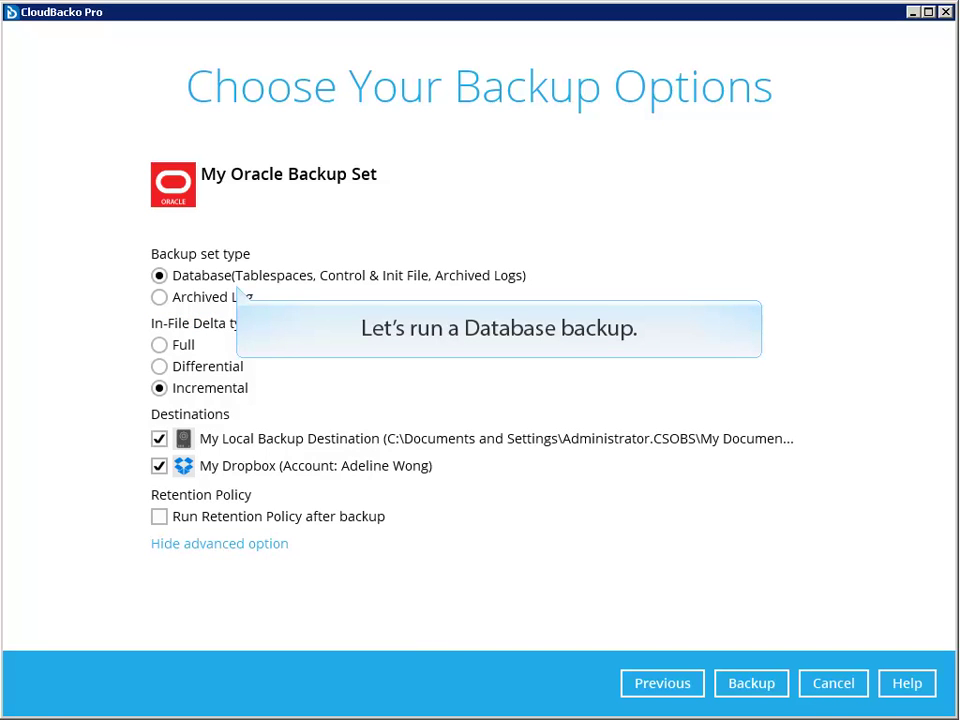
click(158, 344)
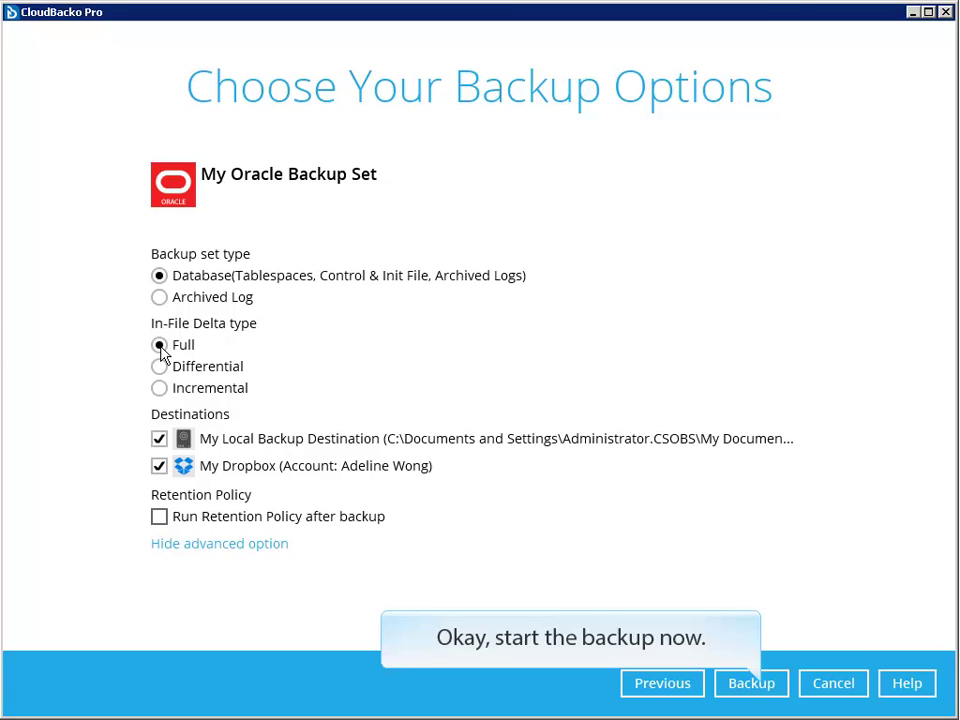
click(760, 688)
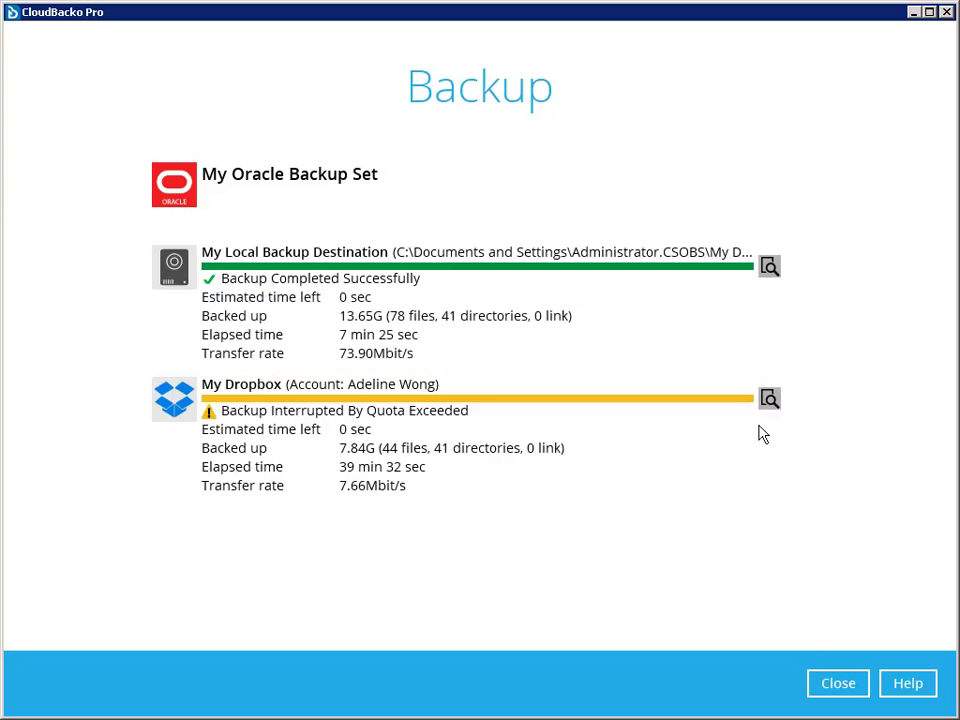
Scroll through the local destination's detailed backup log, then close it.
click(770, 268)
drag(904, 287, 897, 457)
click(906, 592)
Review the Dropbox backup log through its last page 14/14, then close the backup results.
click(772, 400)
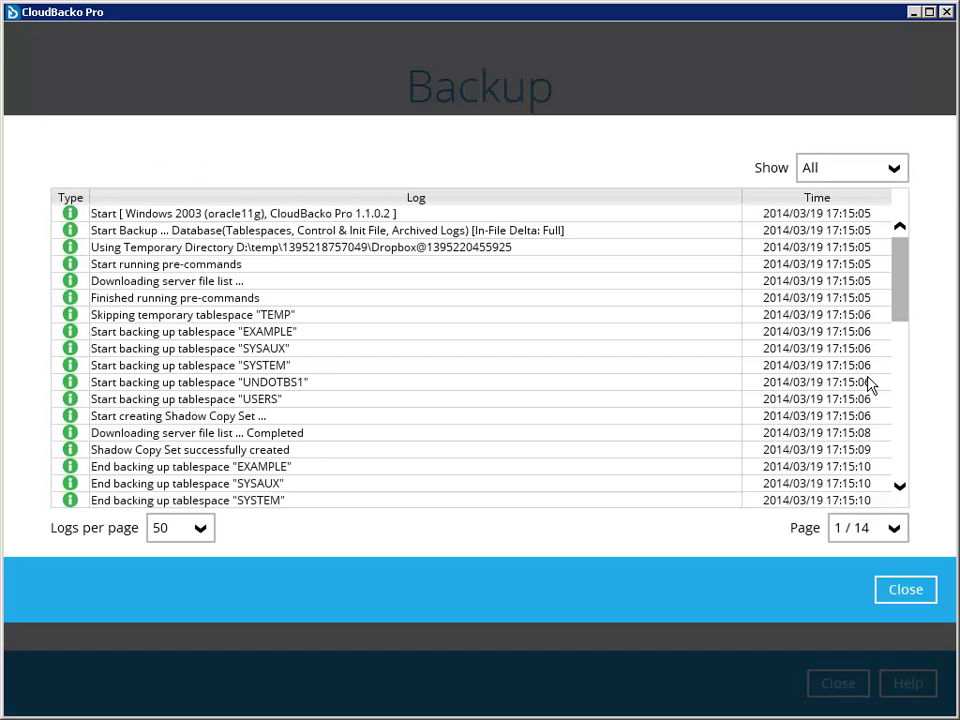
drag(899, 312, 898, 482)
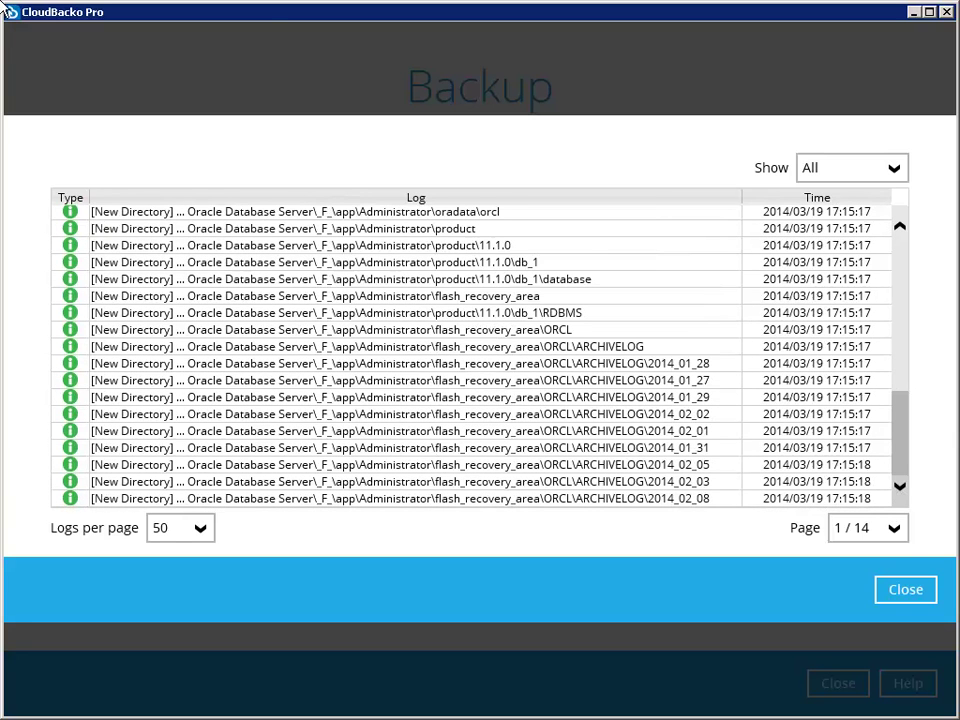
click(882, 537)
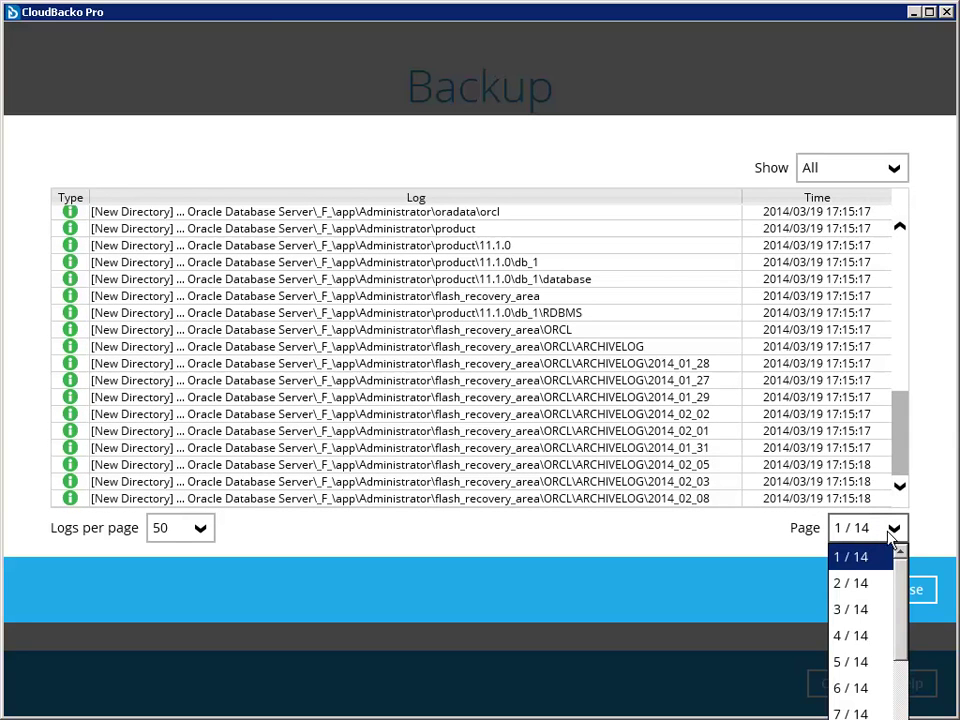
drag(902, 621, 902, 695)
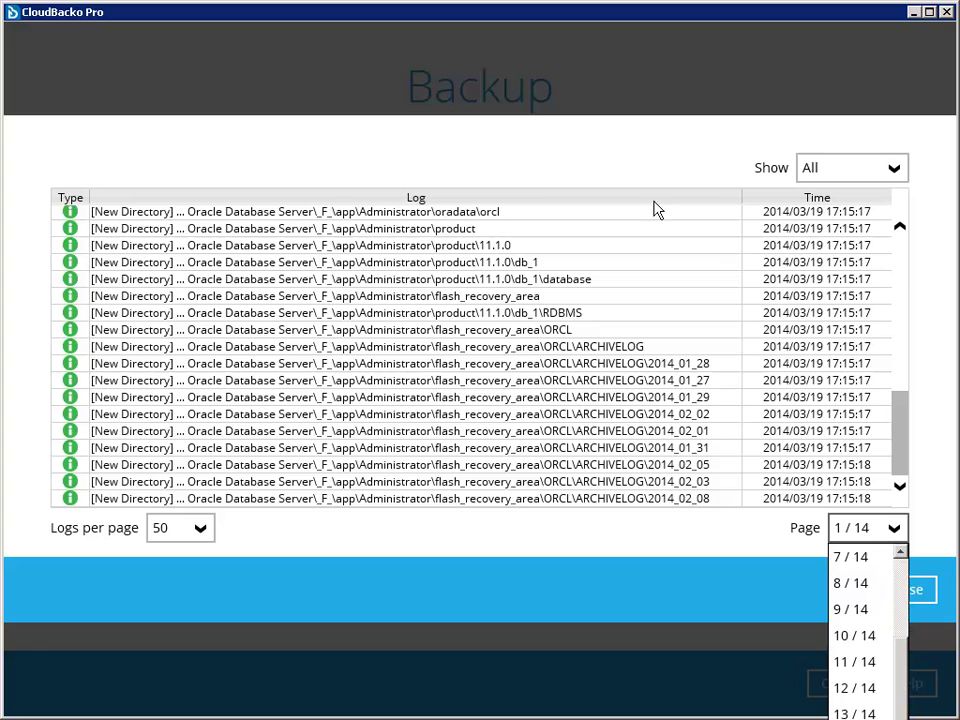
click(838, 712)
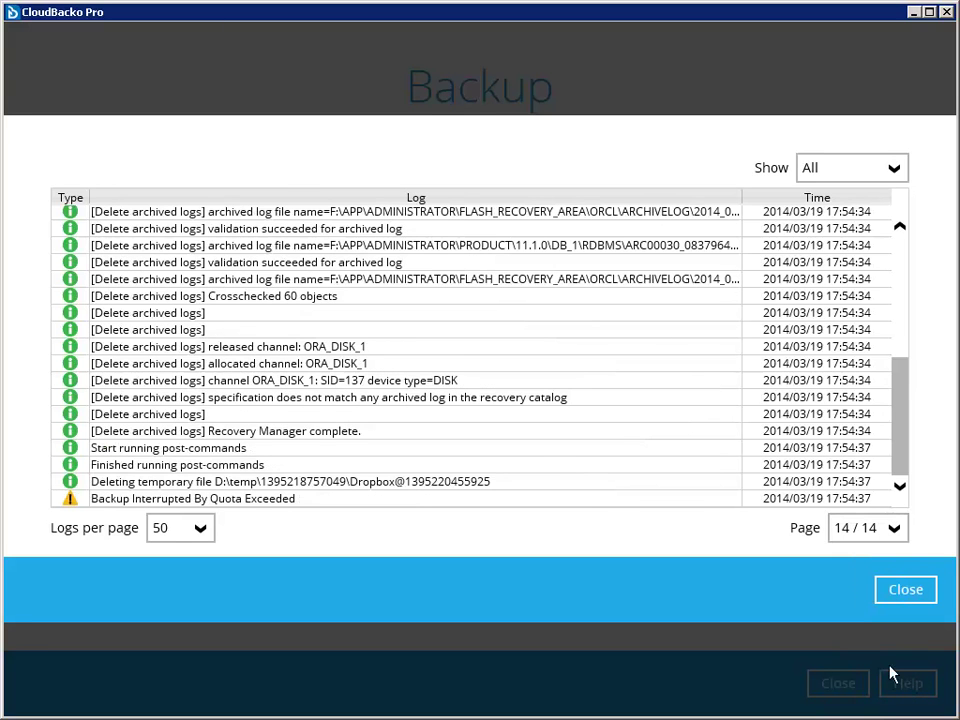
click(903, 594)
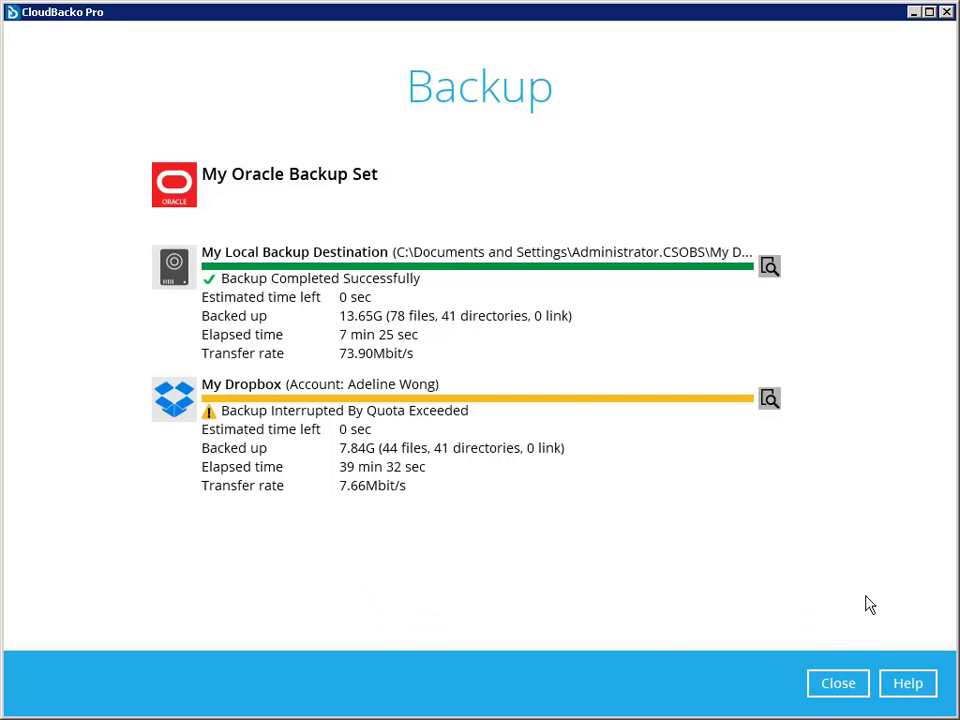
click(826, 688)
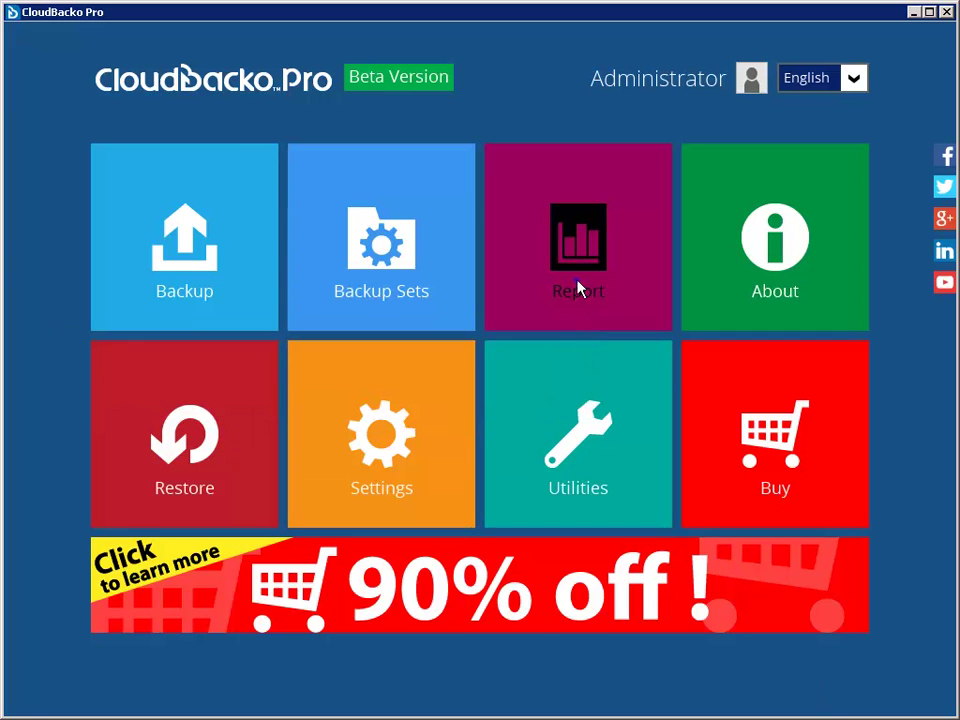
In the Backup Report, inspect the Interrupted 17:54 Dropbox run and Completed 17:22 local run.
click(579, 287)
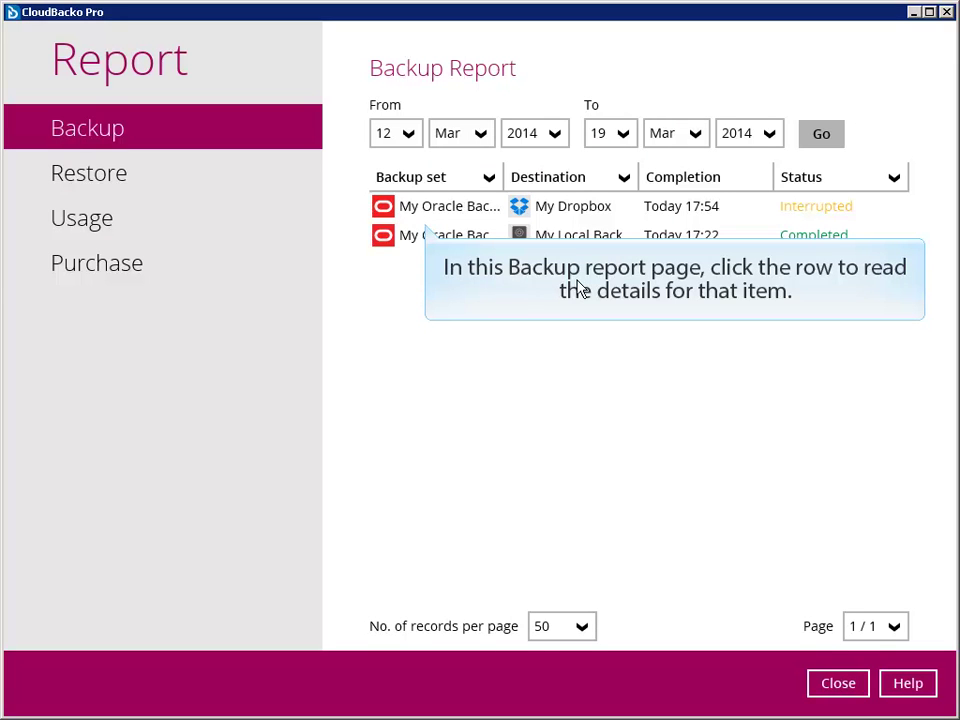
click(454, 208)
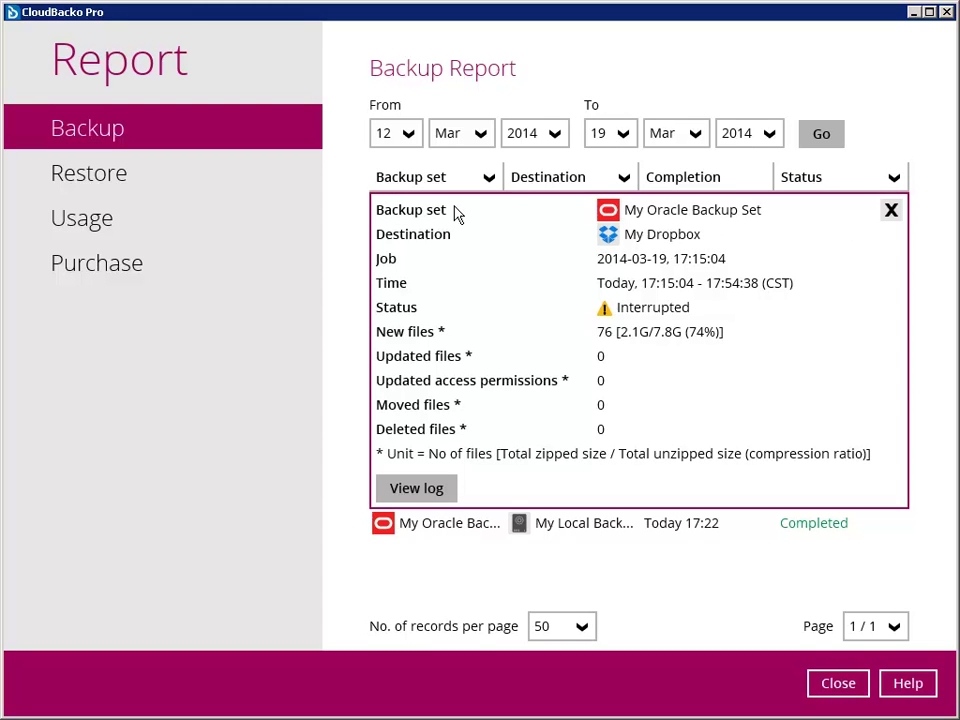
click(891, 212)
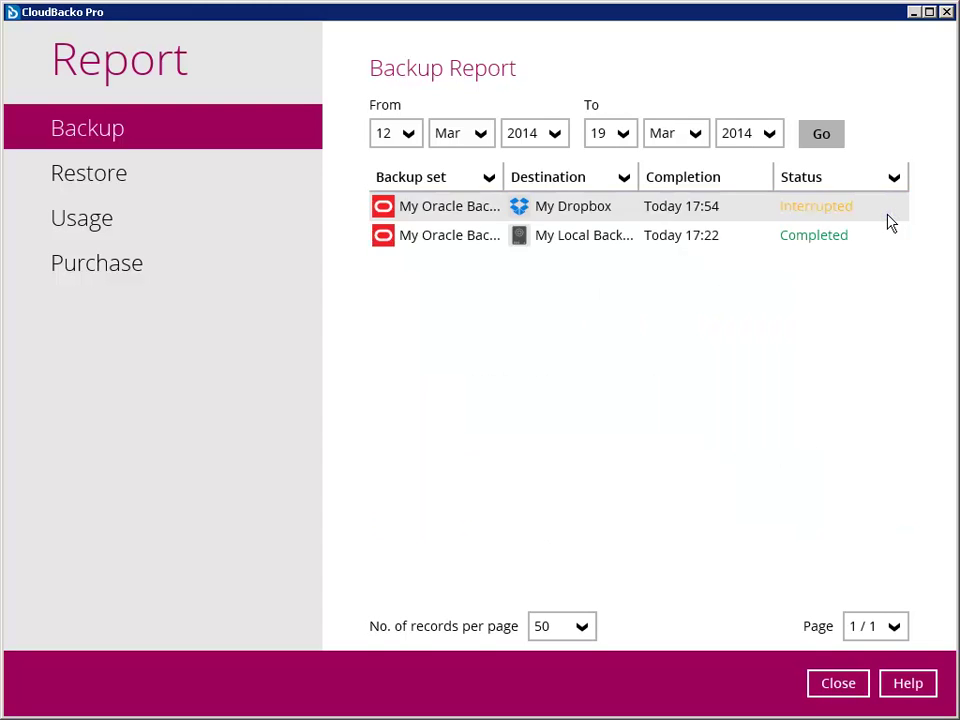
click(440, 233)
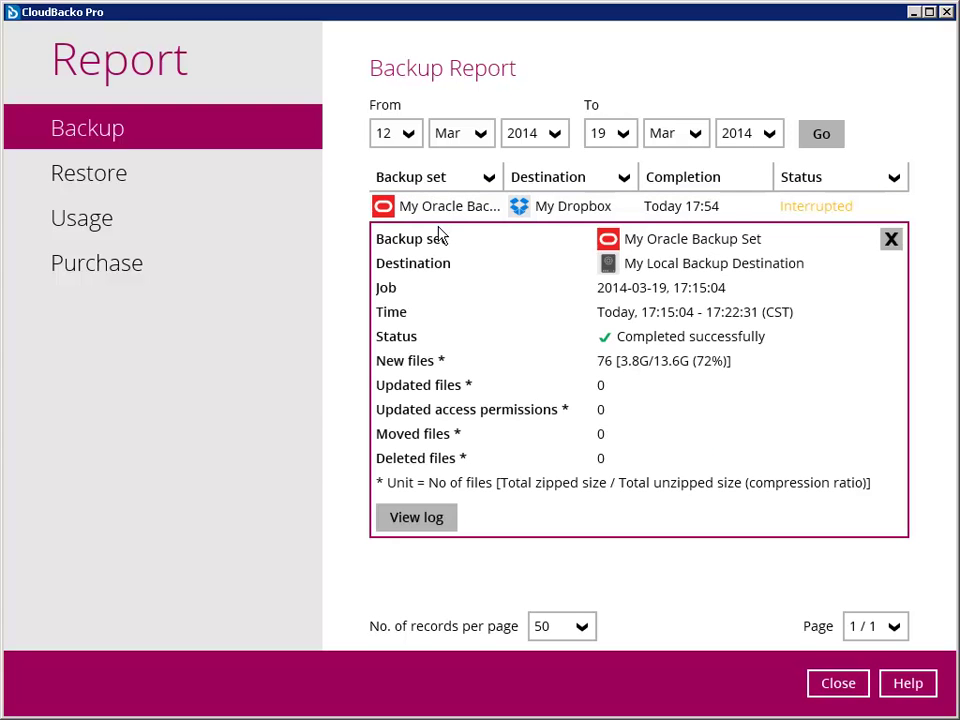
click(890, 239)
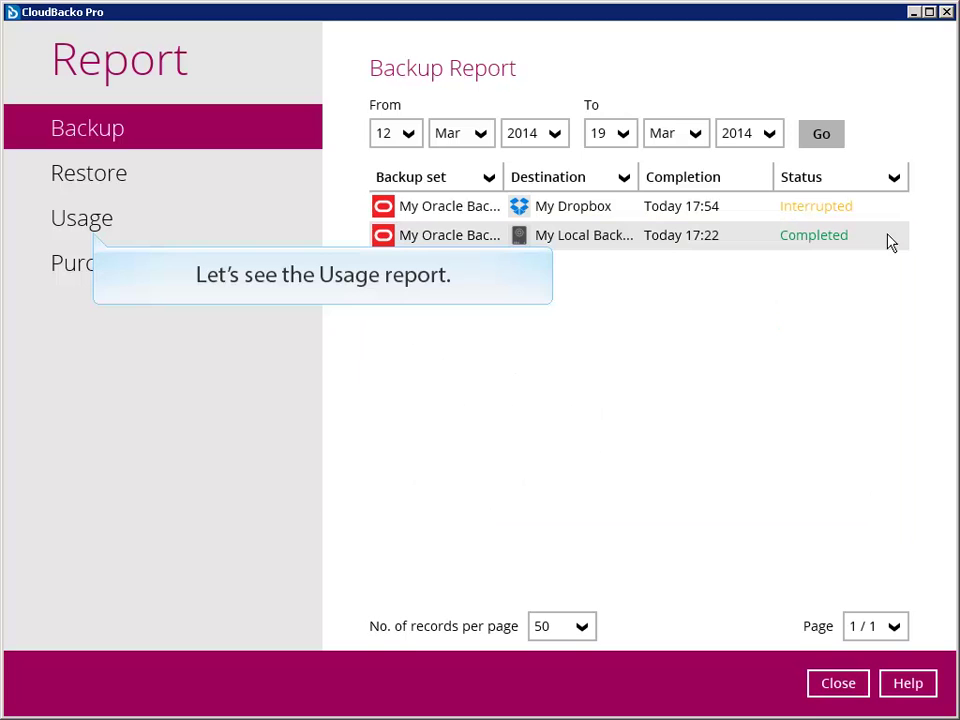
Show the Usage report chart for the local destination folder, then for the Dropbox account.
click(90, 224)
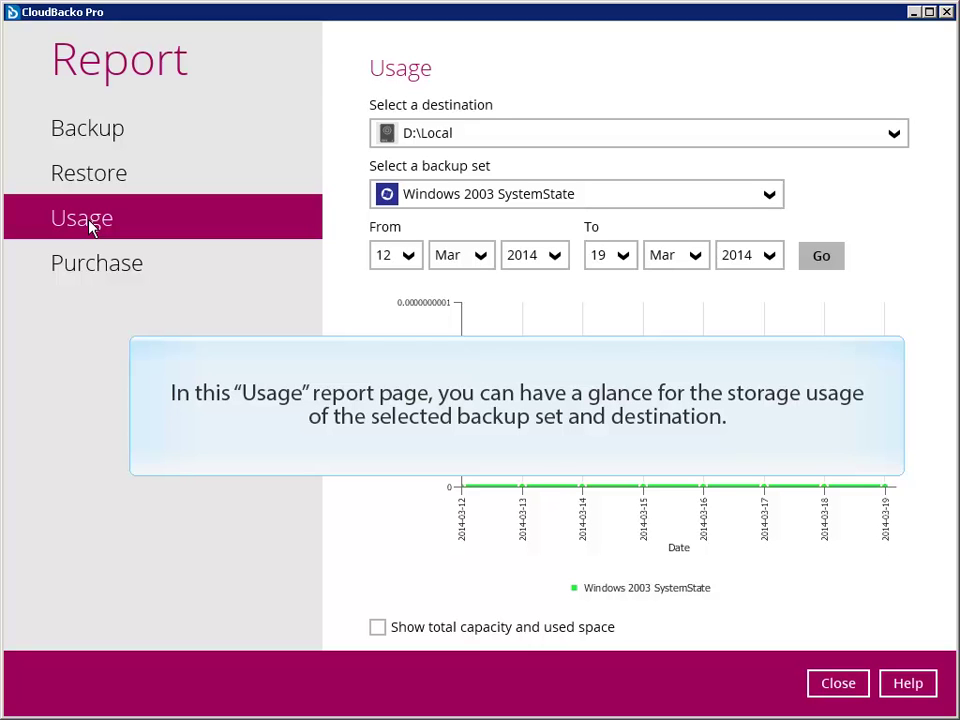
click(433, 135)
click(443, 190)
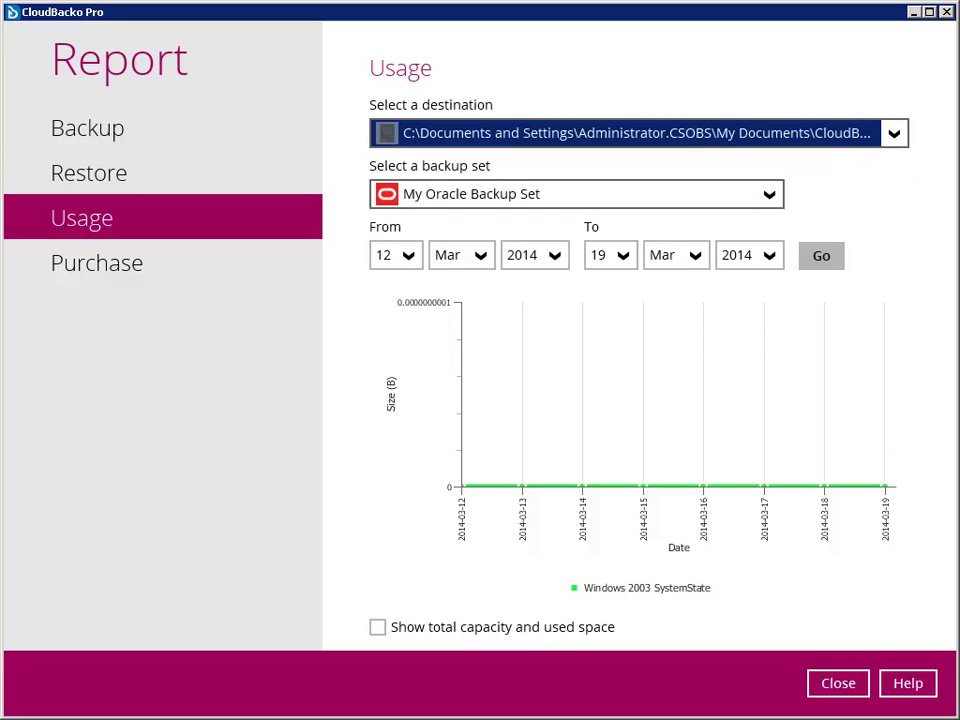
click(820, 258)
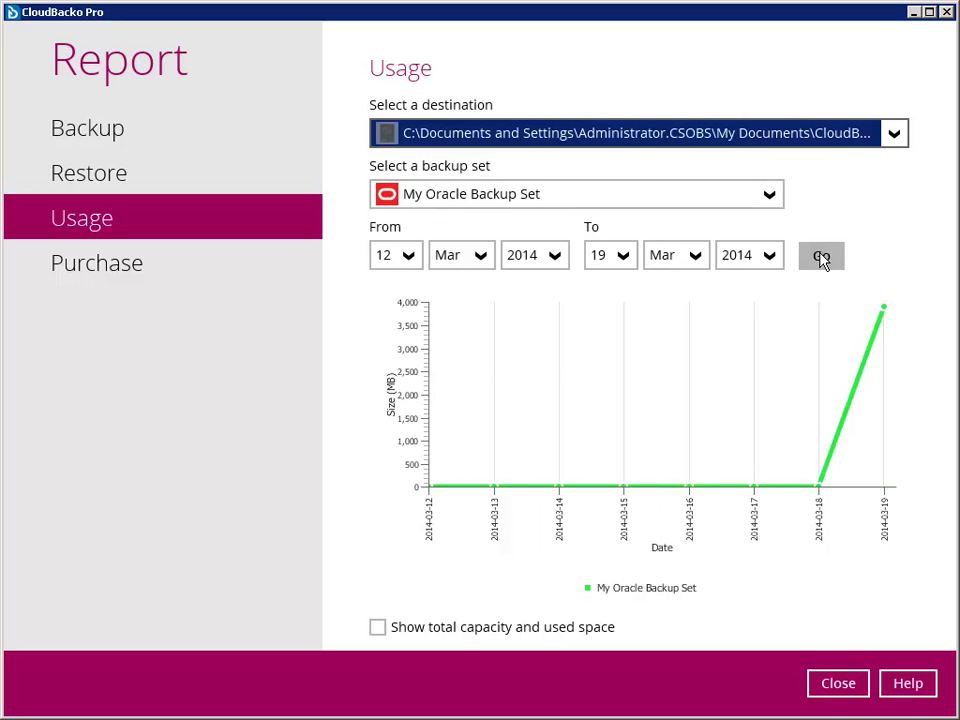
click(465, 140)
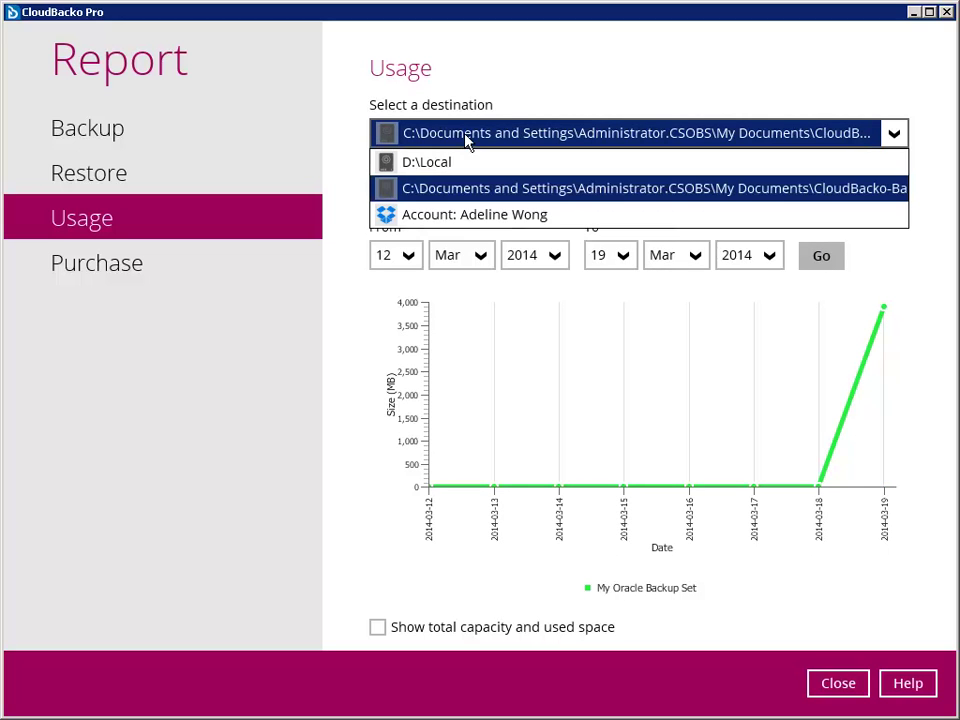
click(463, 216)
click(821, 257)
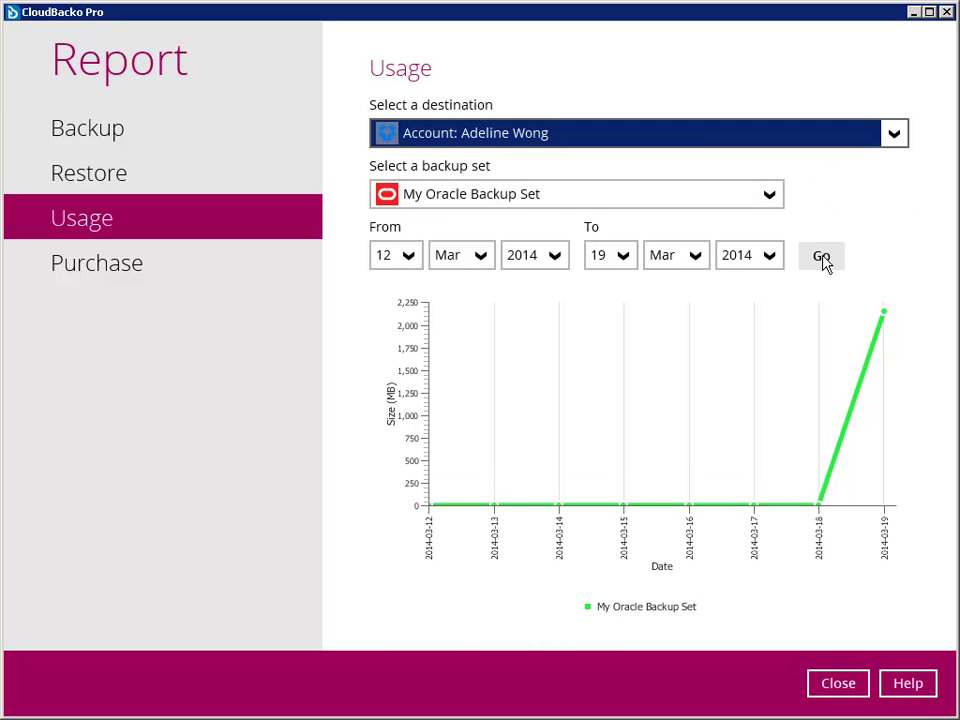
click(836, 688)
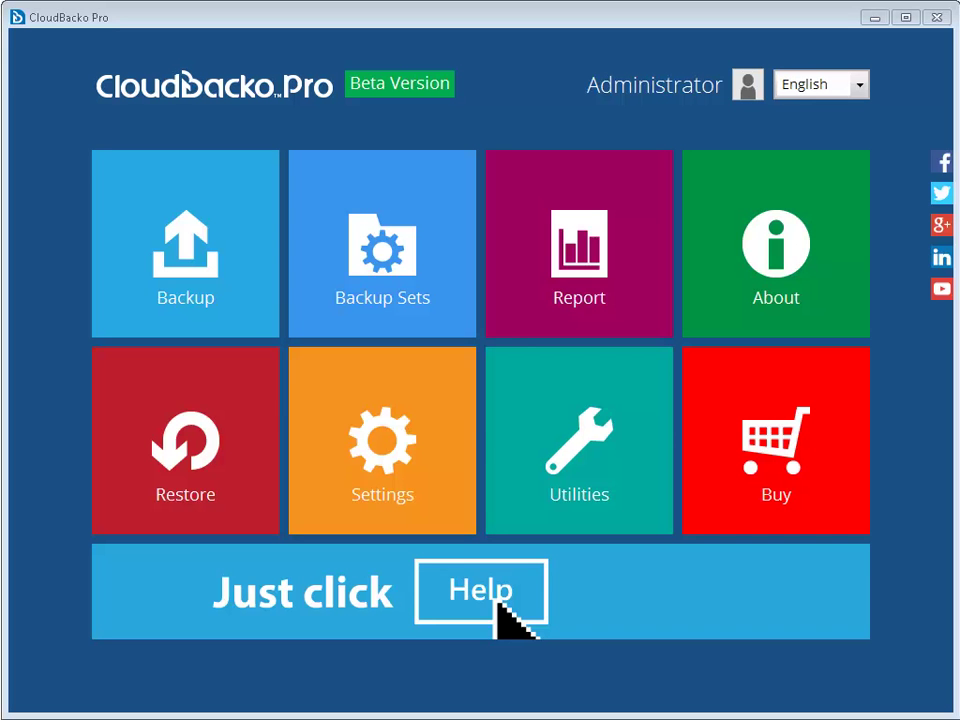